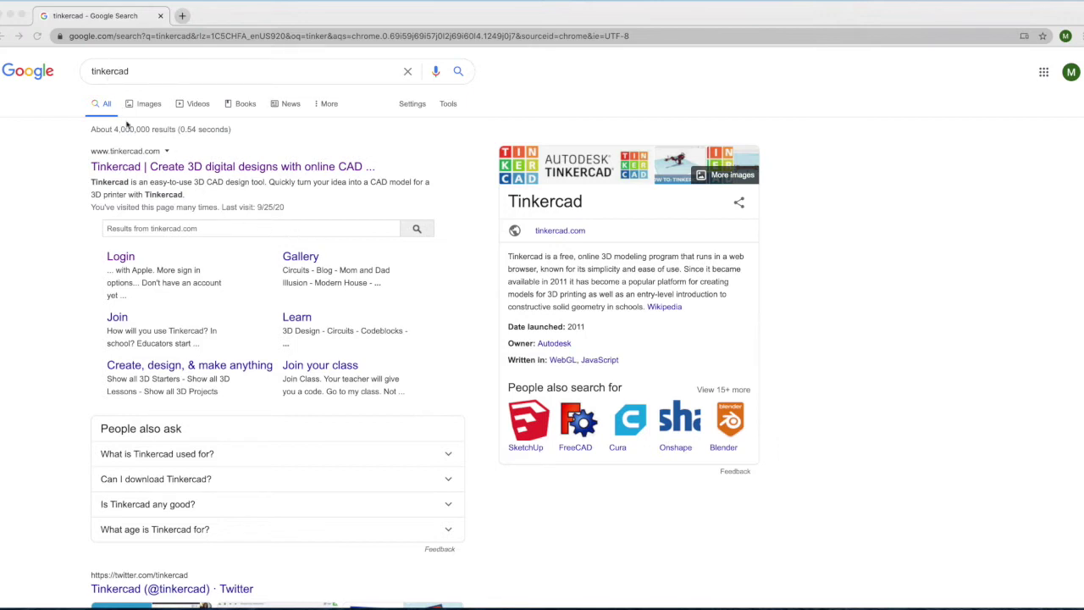
# - Open the Tinkercad website from the search results and start signing up for a personal account with email
pyautogui.click(178, 173)
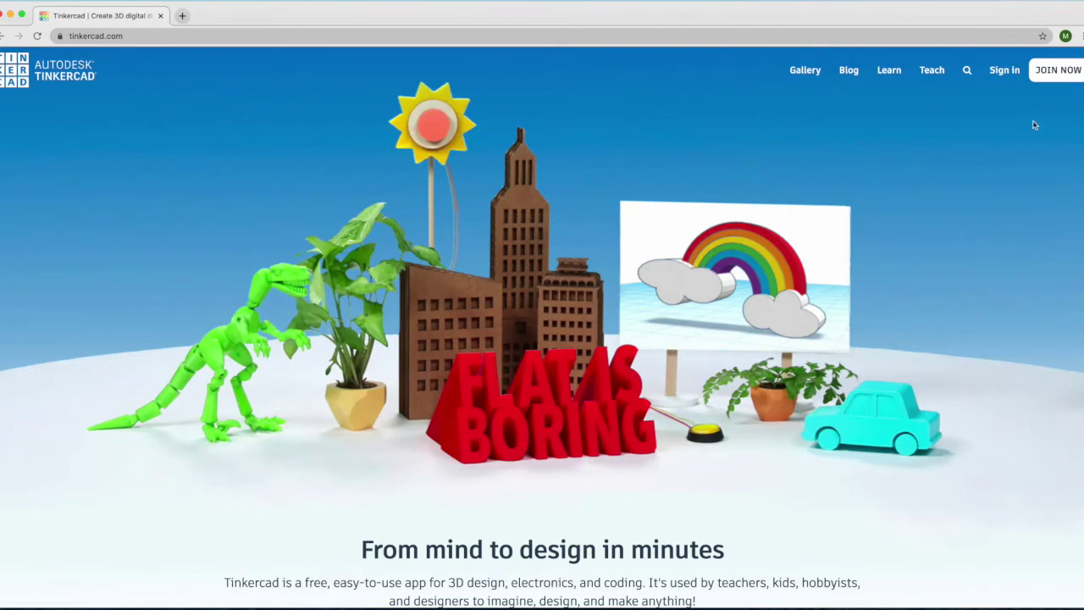
pyautogui.click(1054, 76)
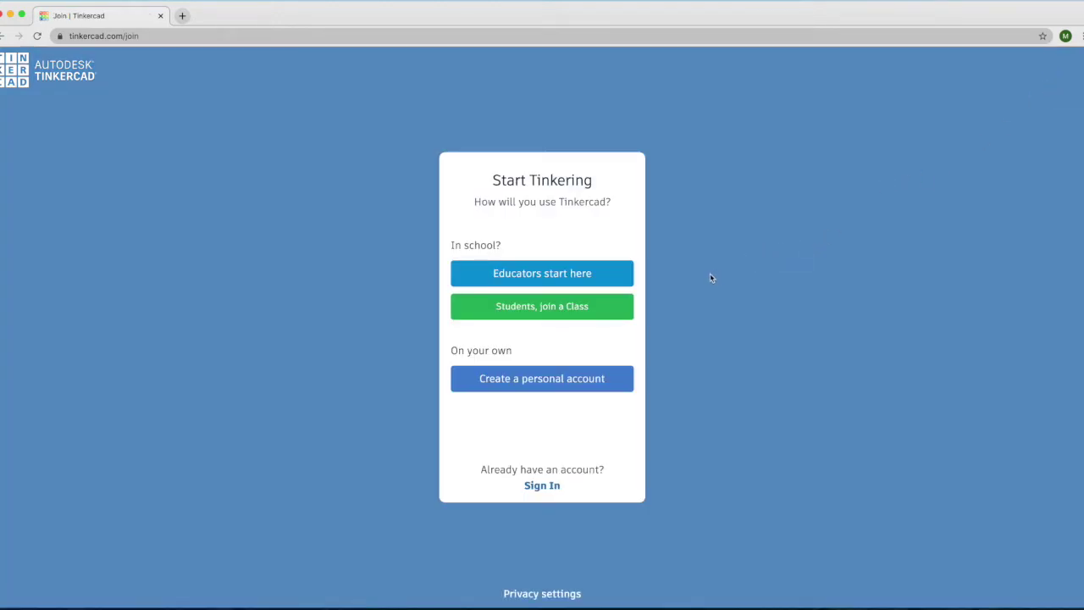
pyautogui.click(551, 383)
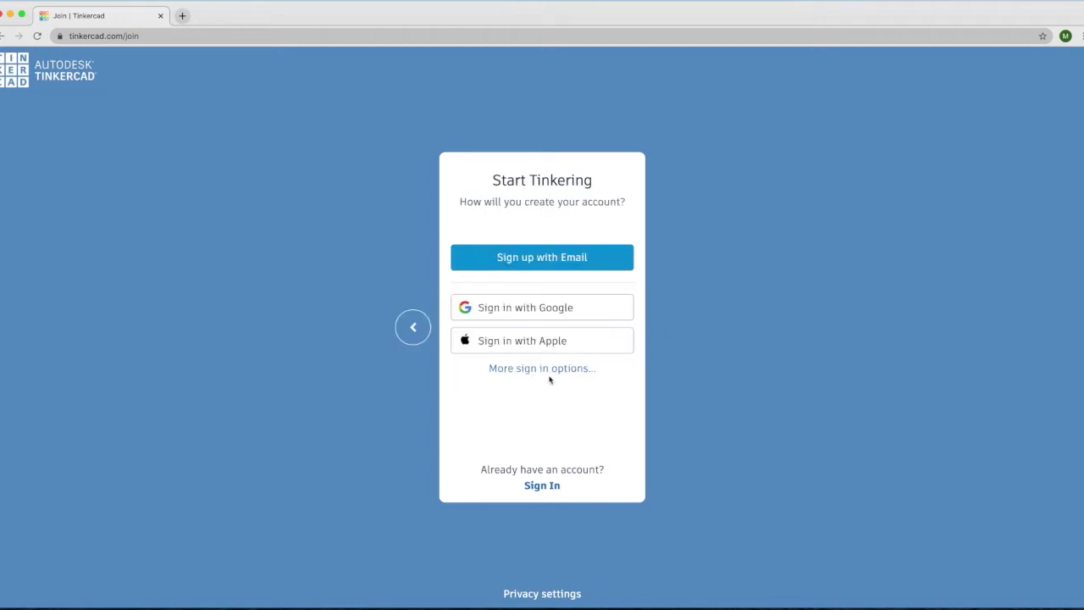
pyautogui.click(531, 265)
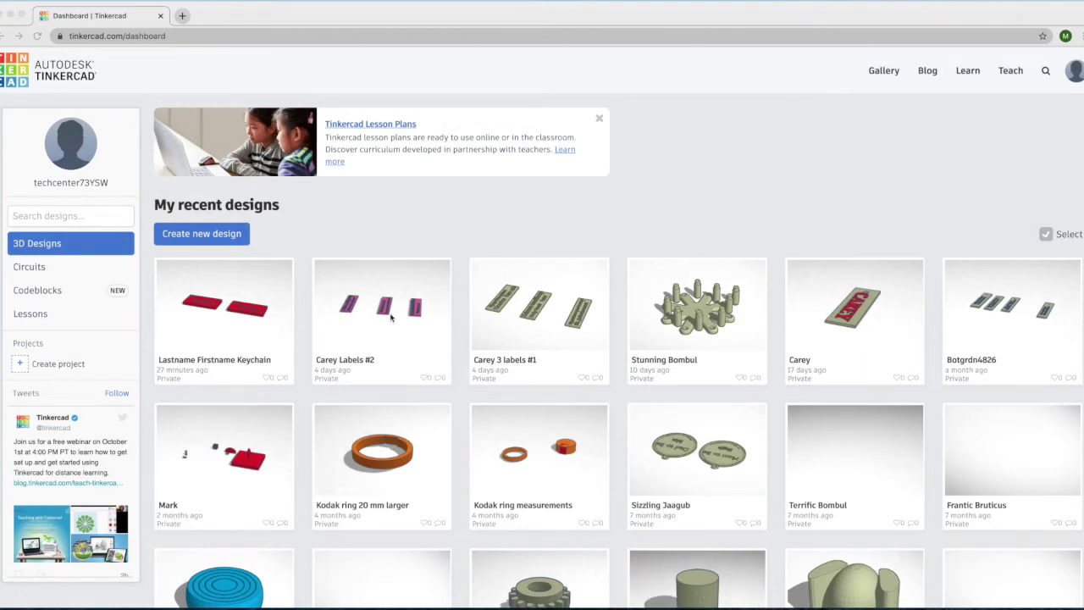
# - Create a new 3D design from the dashboard
pyautogui.click(200, 237)
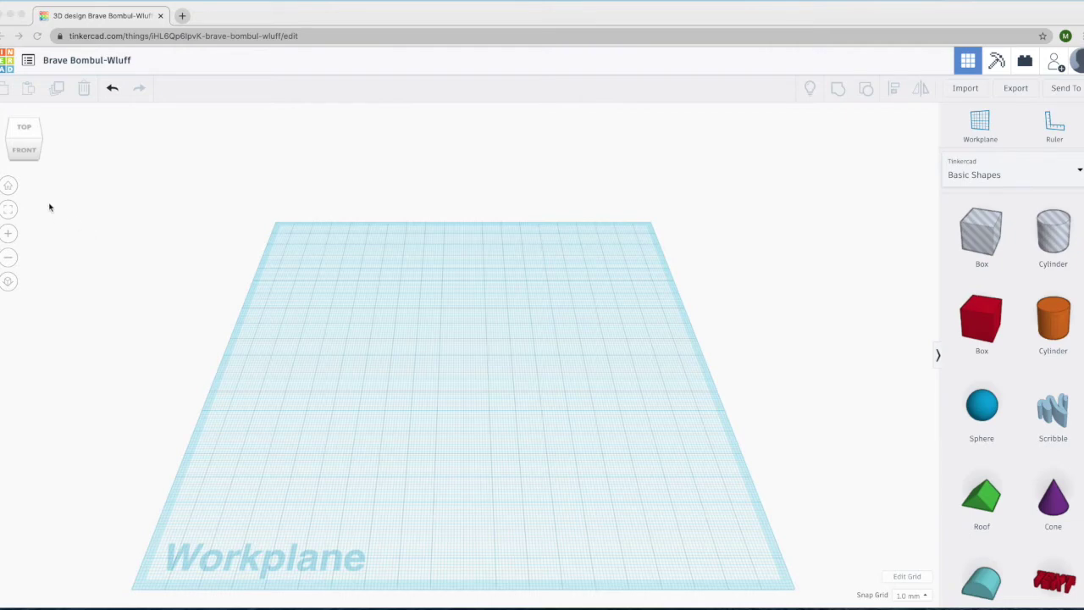
pyautogui.click(10, 189)
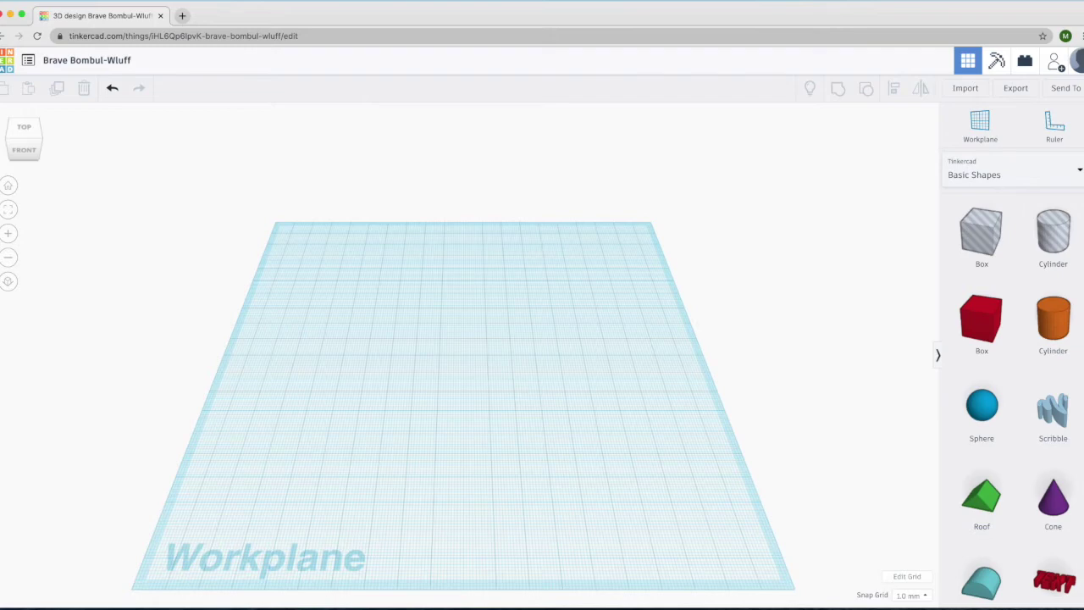
# - Place a solid red box near the middle of the workplane and enlarge its base to about 31 by 29 mm
pyautogui.scroll(-5, 1016, 390)
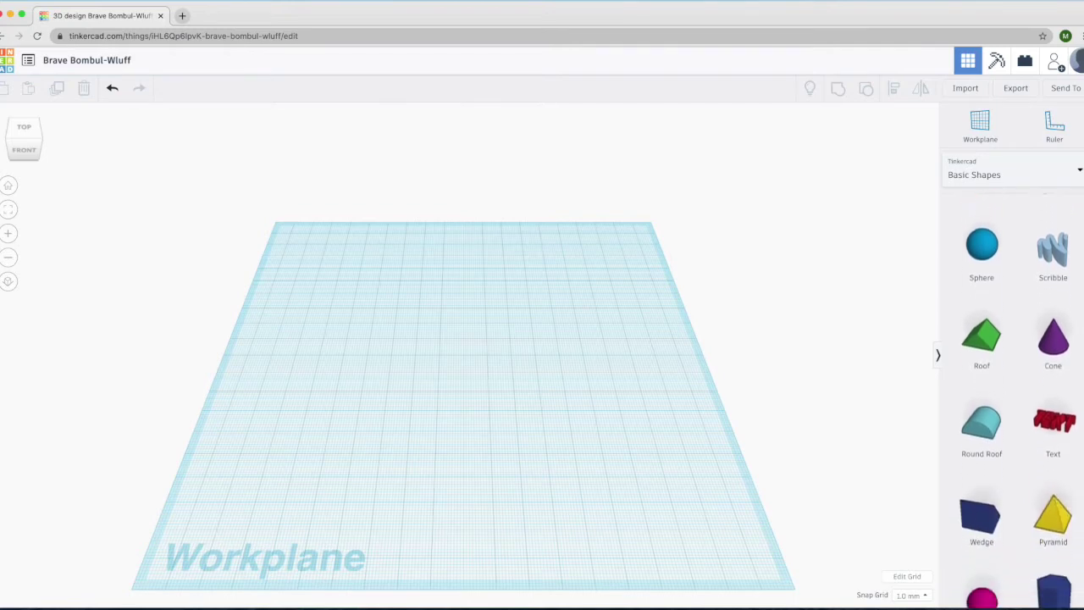
pyautogui.scroll(-5, 1016, 389)
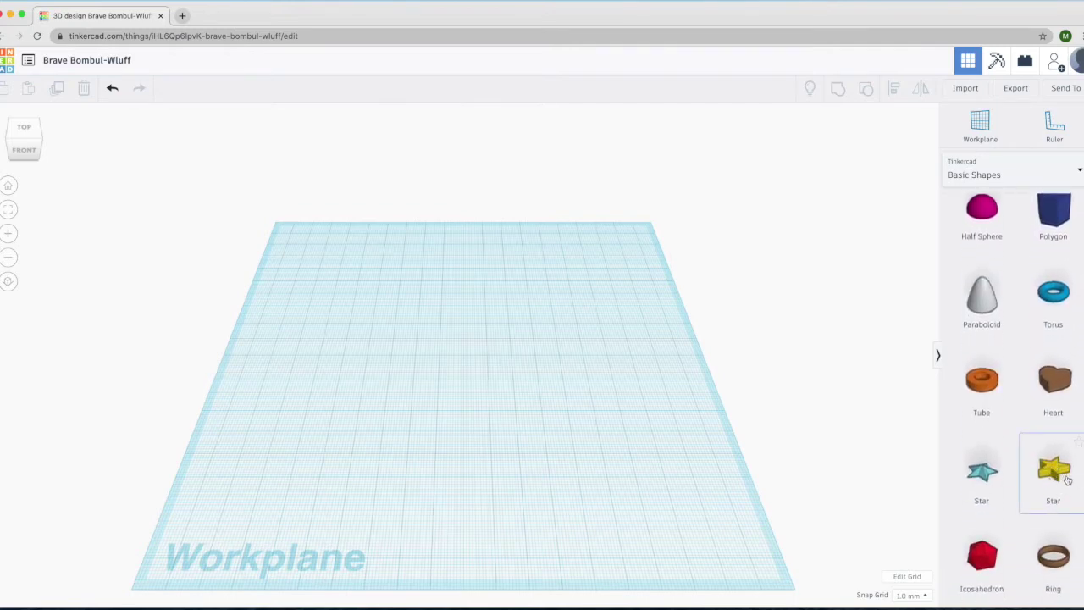
pyautogui.scroll(6, 1076, 487)
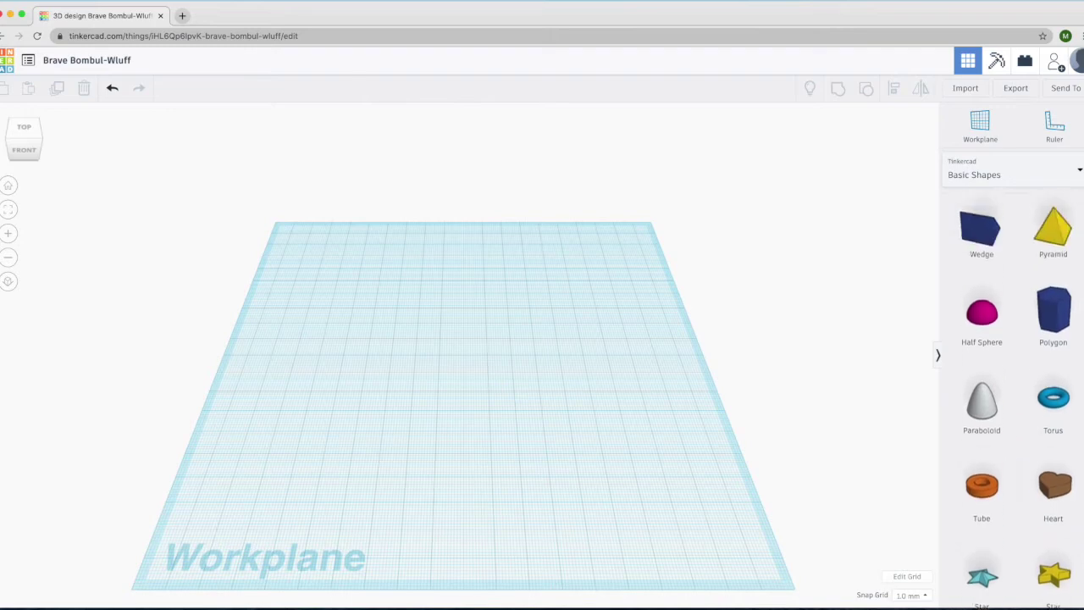
pyautogui.scroll(2, 1016, 398)
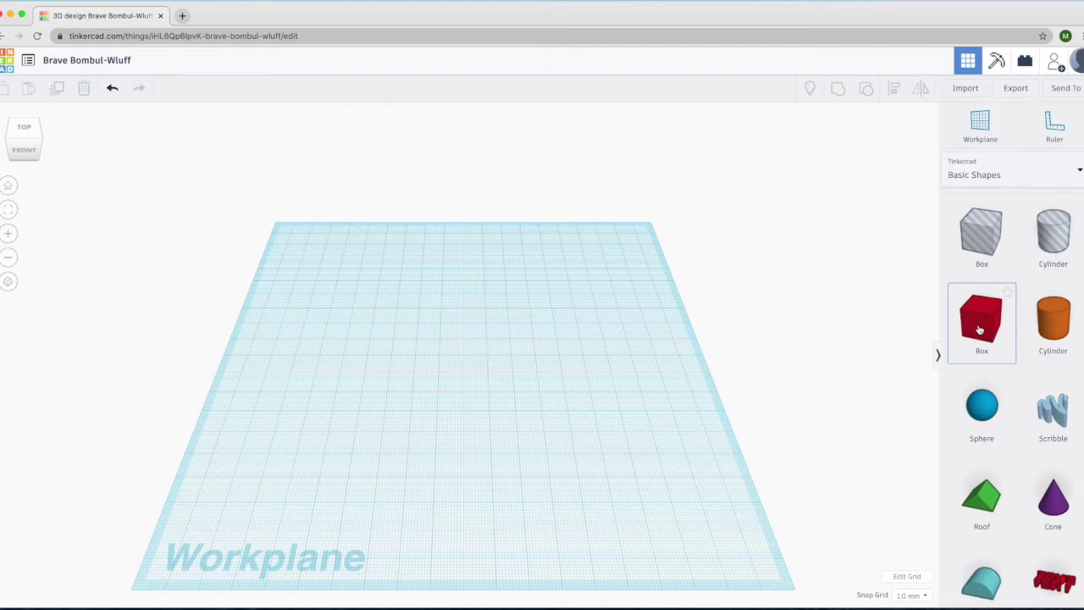
pyautogui.moveTo(979, 331); pyautogui.dragTo(457, 364)
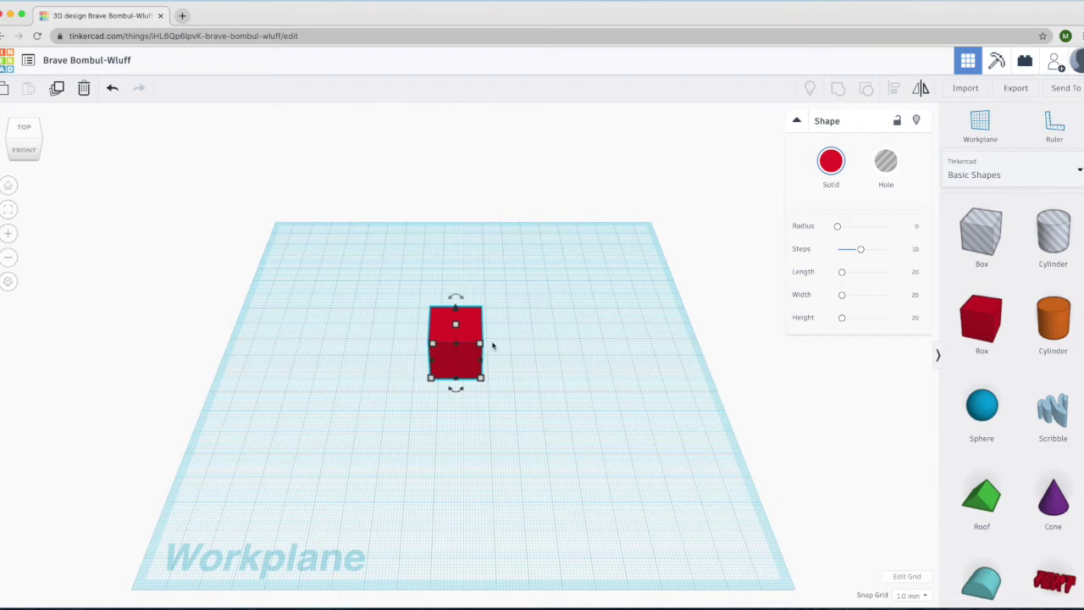
pyautogui.moveTo(482, 383)
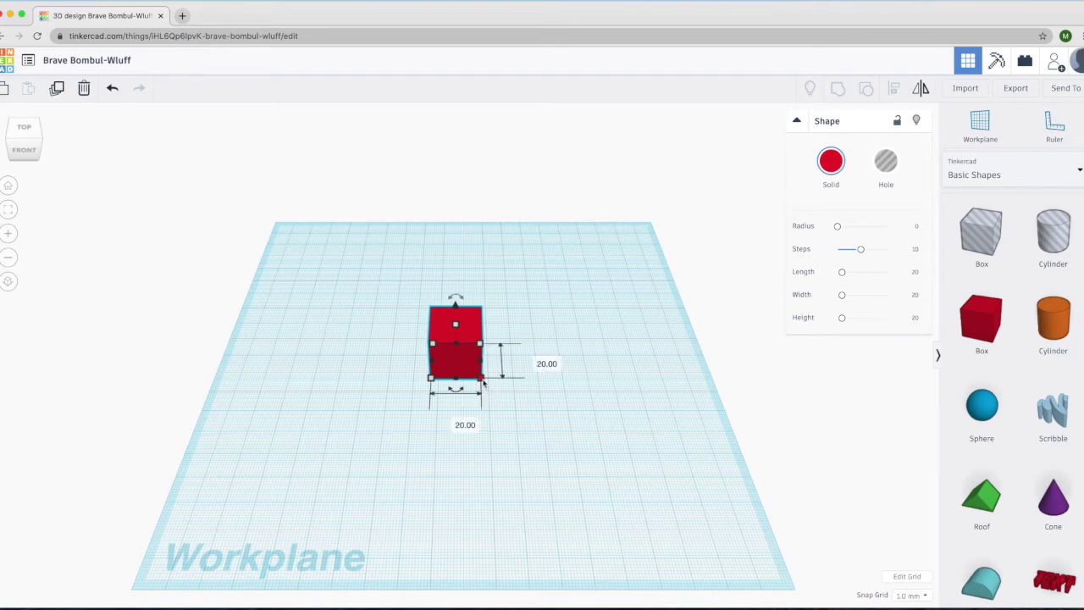
pyautogui.moveTo(482, 381); pyautogui.dragTo(511, 396)
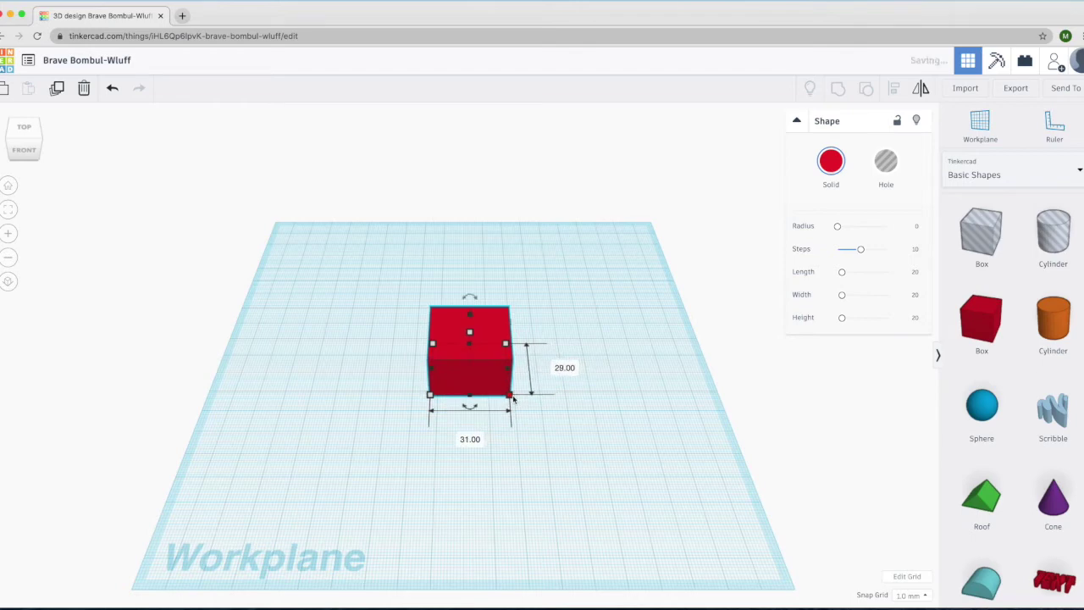
pyautogui.click(528, 440)
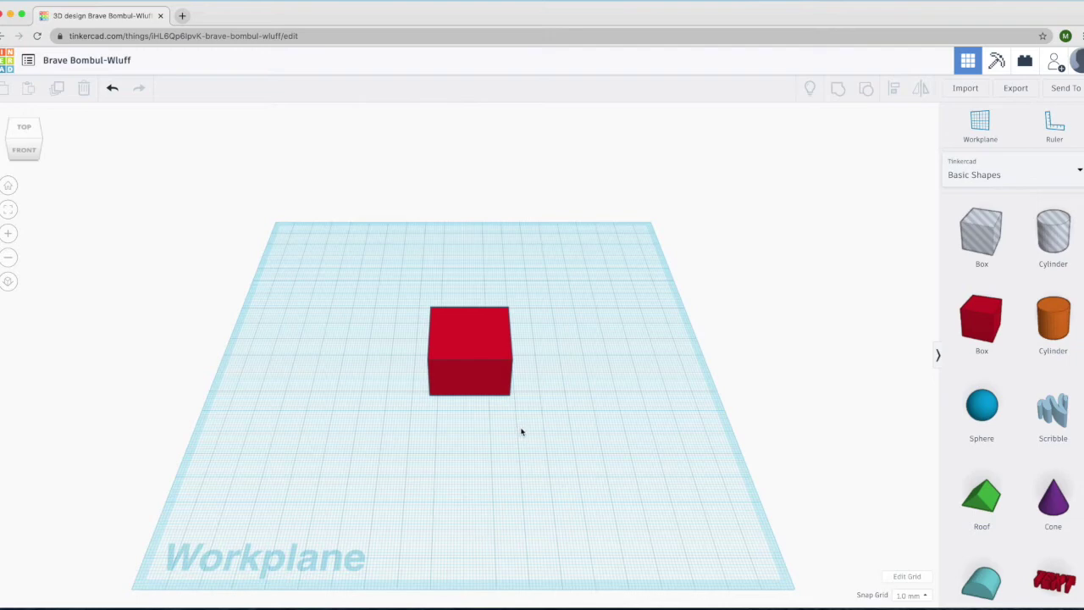
# - Place a blue sphere on the workplane in front of the red box and to its left
pyautogui.moveTo(521, 432)
pyautogui.mouseDown(button='right')
pyautogui.moveTo(532, 295)
pyautogui.moveTo(506, 466)
pyautogui.moveTo(530, 415)
pyautogui.moveTo(414, 412)
pyautogui.moveTo(607, 425)
pyautogui.moveTo(515, 425)
pyautogui.mouseUp(button='right')
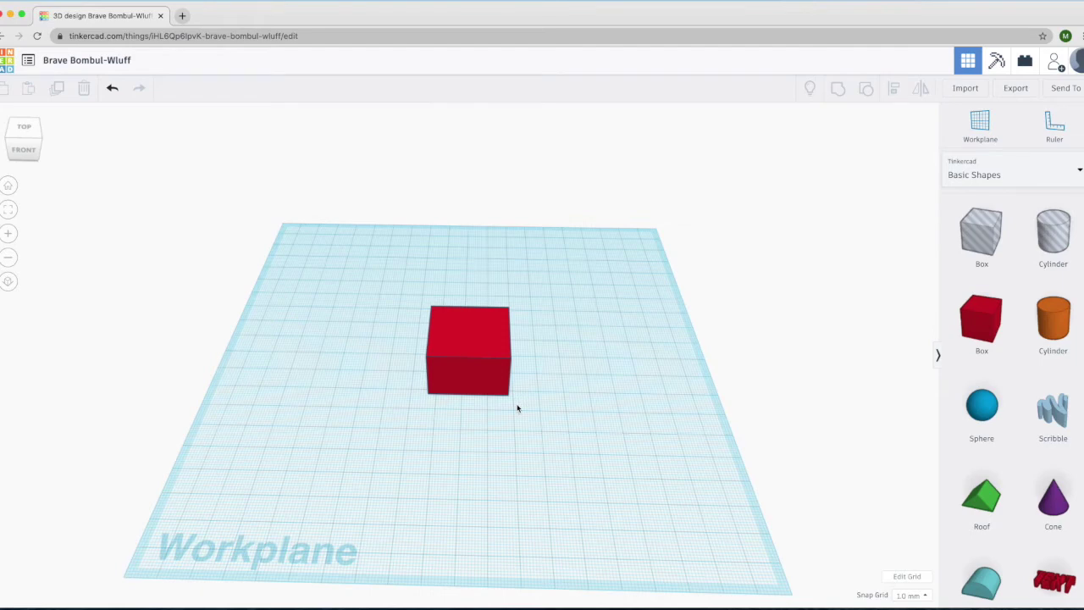
pyautogui.moveTo(520, 406); pyautogui.dragTo(692, 399, button='middle')
pyautogui.moveTo(422, 348); pyautogui.dragTo(995, 383, button='middle')
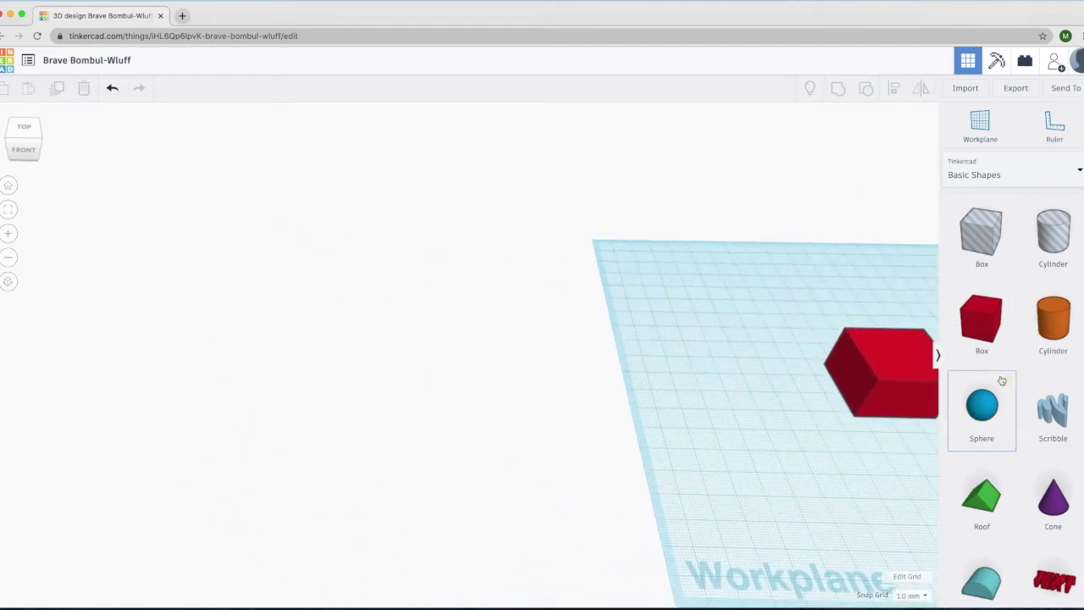
pyautogui.moveTo(833, 395); pyautogui.dragTo(826, 310, button='right')
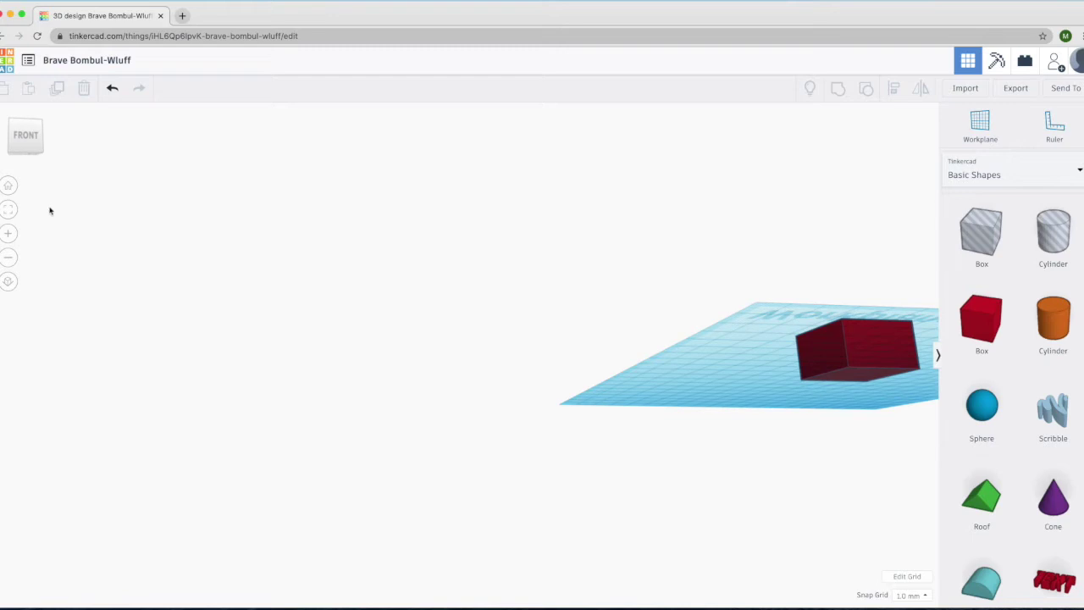
pyautogui.click(8, 188)
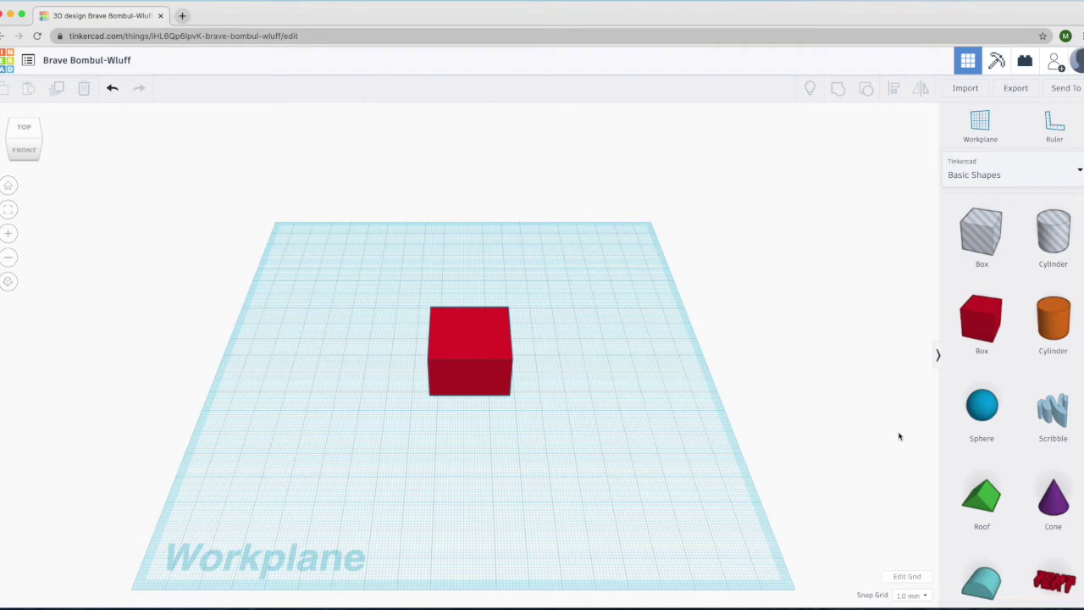
pyautogui.moveTo(979, 419); pyautogui.dragTo(353, 435)
pyautogui.click(475, 486)
pyautogui.moveTo(486, 484)
pyautogui.mouseDown(button='right')
pyautogui.moveTo(406, 459)
pyautogui.moveTo(605, 480)
pyautogui.moveTo(626, 469)
pyautogui.moveTo(595, 436)
pyautogui.moveTo(506, 467)
pyautogui.moveTo(499, 483)
pyautogui.mouseUp(button='right')
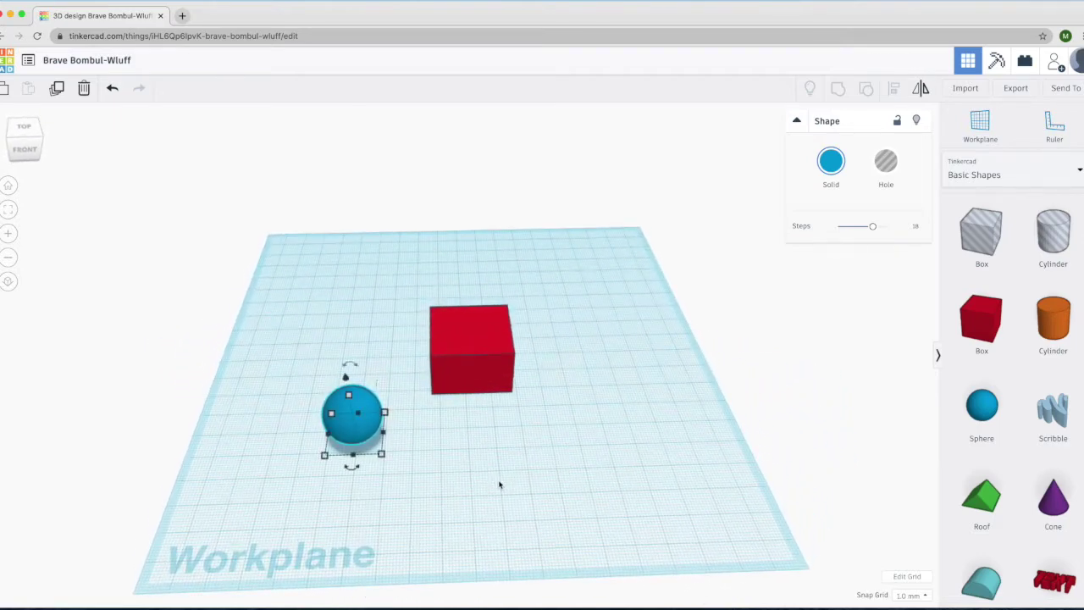
pyautogui.click(562, 447)
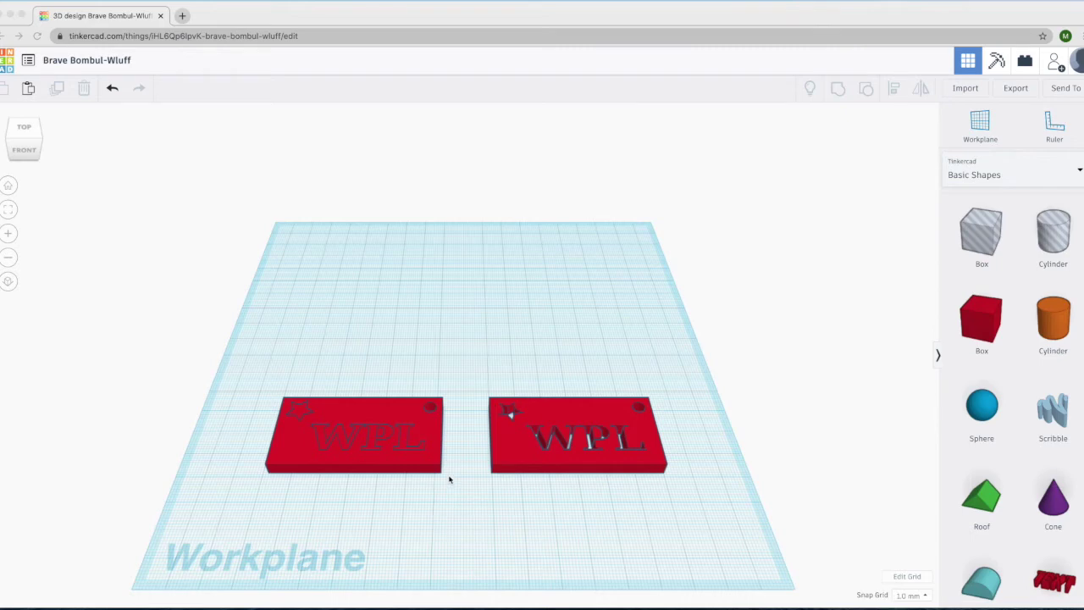
# - Move both red WPL keychain tags about 92 mm toward the back of the workplane, keeping them side by side
pyautogui.moveTo(489, 493); pyautogui.dragTo(486, 515, button='right')
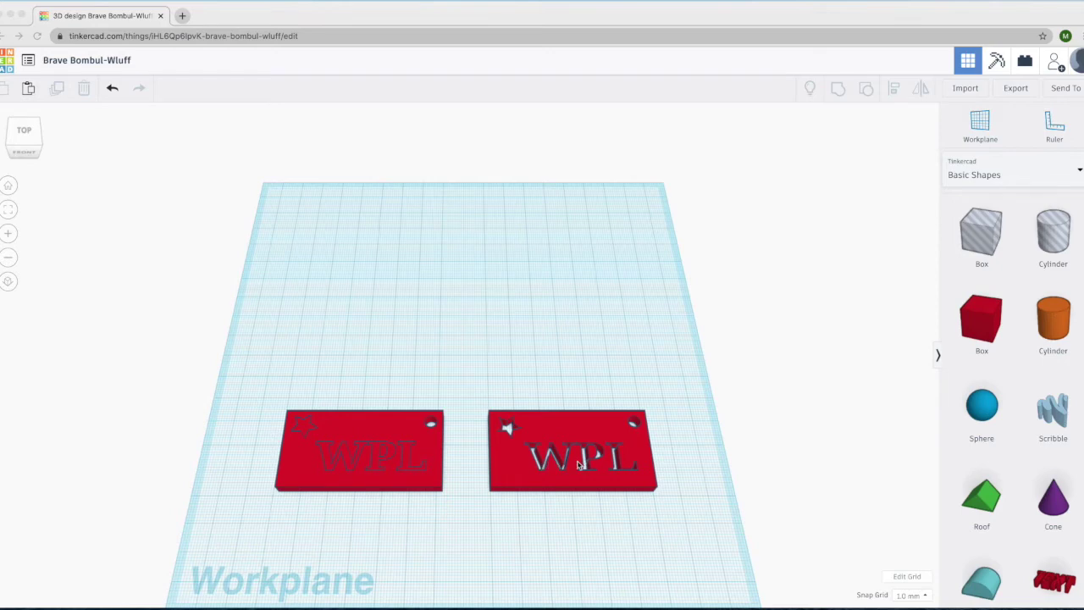
pyautogui.scroll(1, 546, 464)
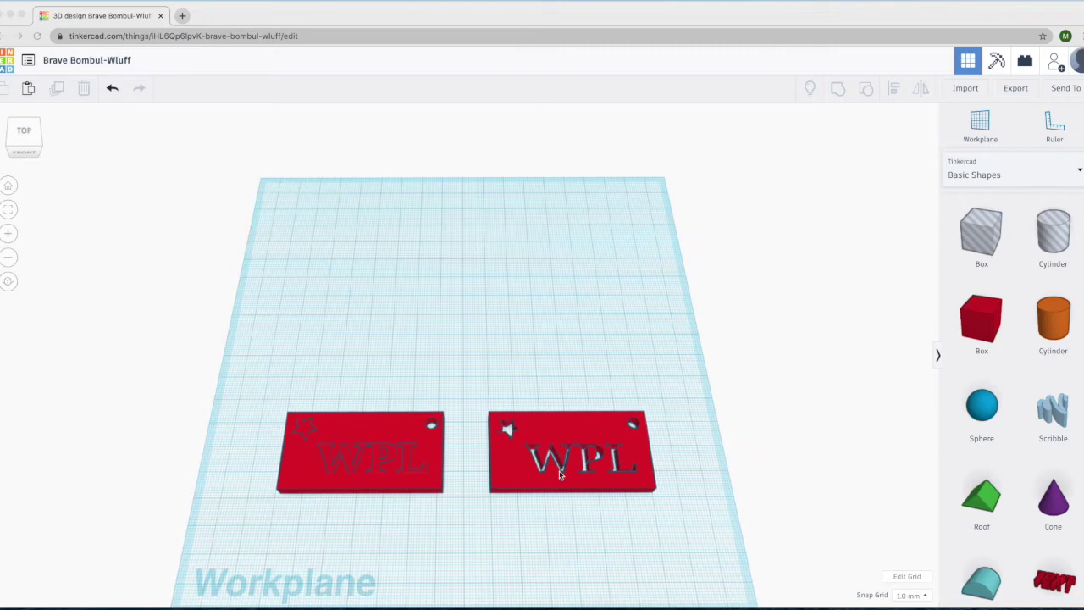
pyautogui.moveTo(576, 484); pyautogui.dragTo(576, 496, button='right')
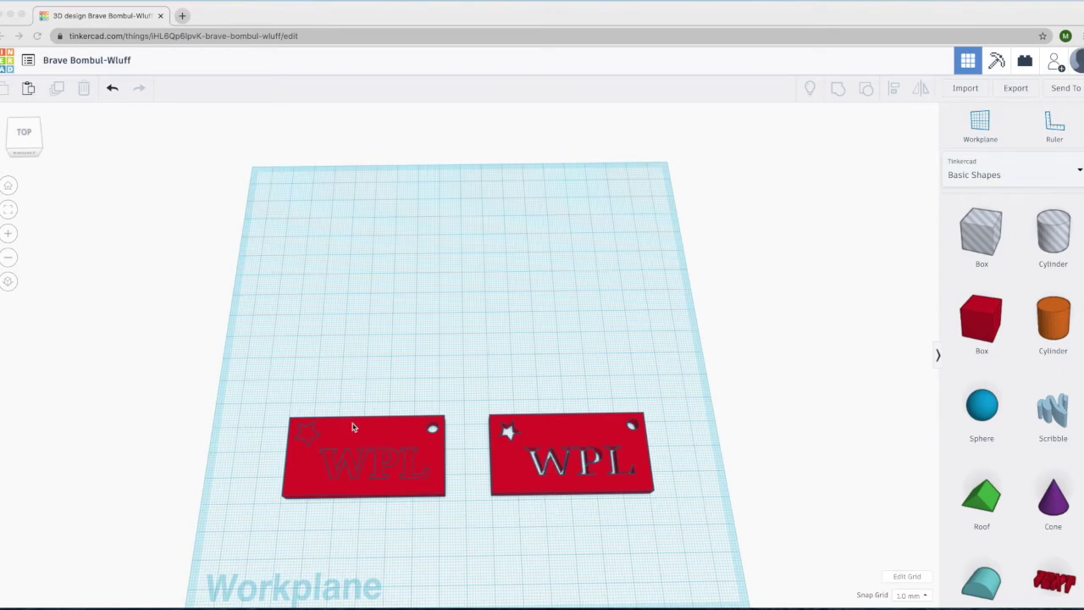
pyautogui.moveTo(354, 507); pyautogui.dragTo(362, 410, button='right')
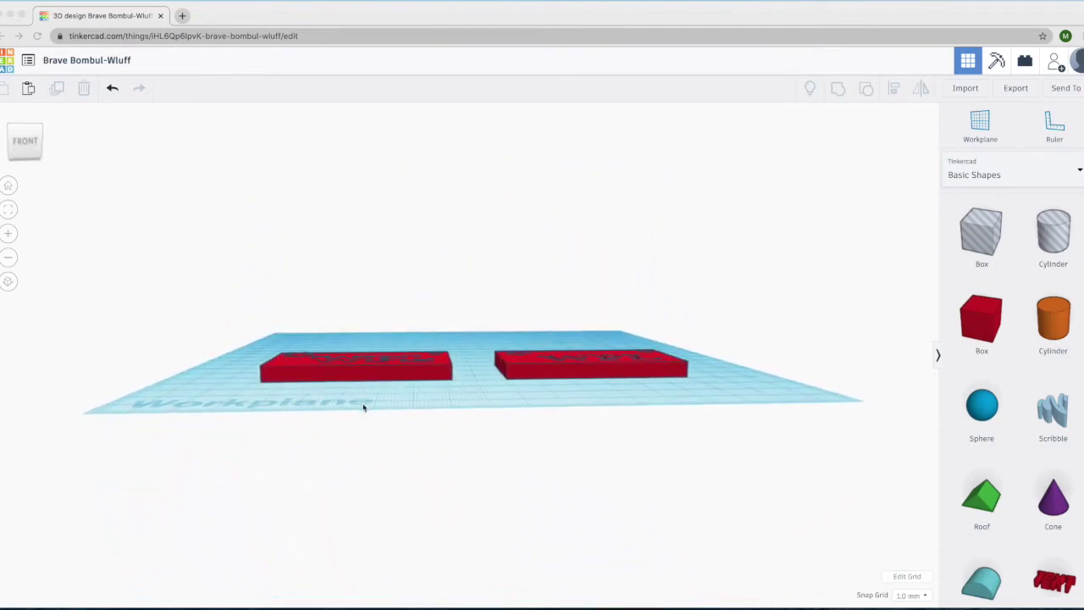
pyautogui.moveTo(371, 380); pyautogui.dragTo(446, 487, button='right')
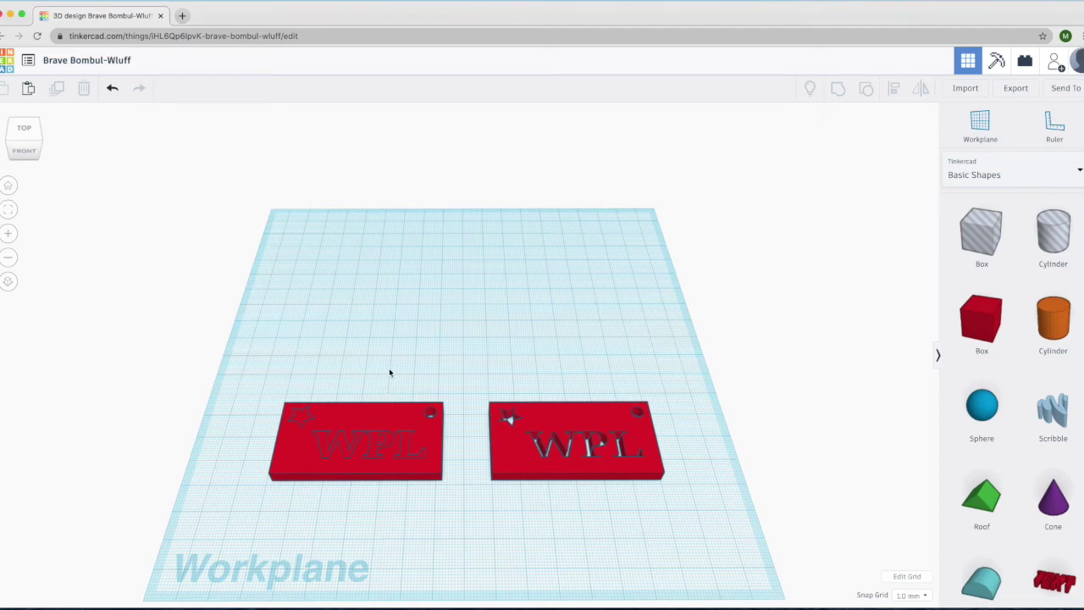
pyautogui.moveTo(383, 415); pyautogui.dragTo(409, 259)
pyautogui.moveTo(547, 415); pyautogui.dragTo(533, 254)
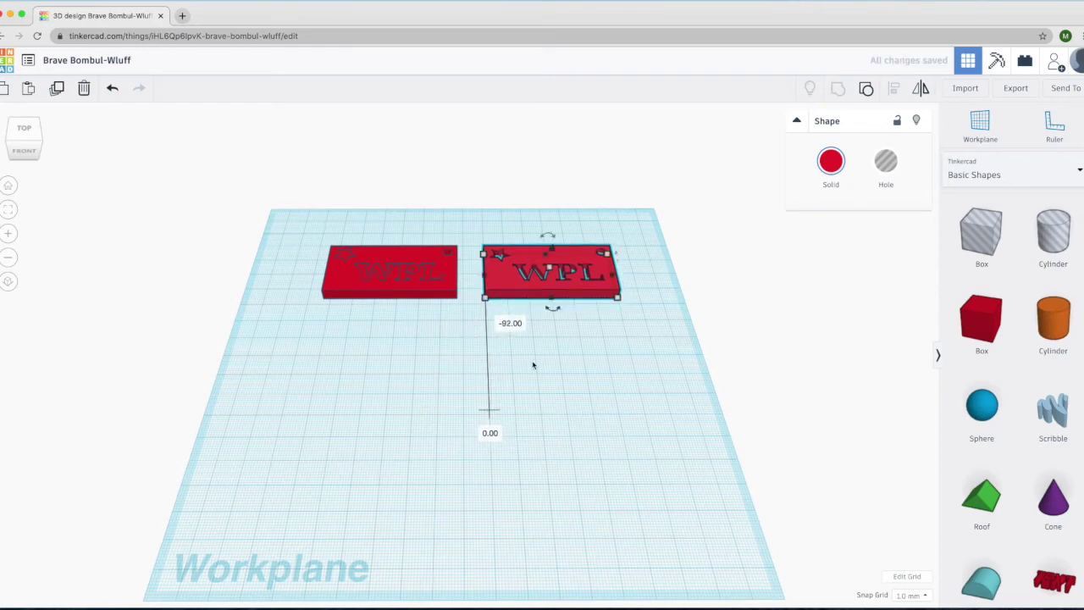
pyautogui.moveTo(545, 422); pyautogui.dragTo(545, 427, button='right')
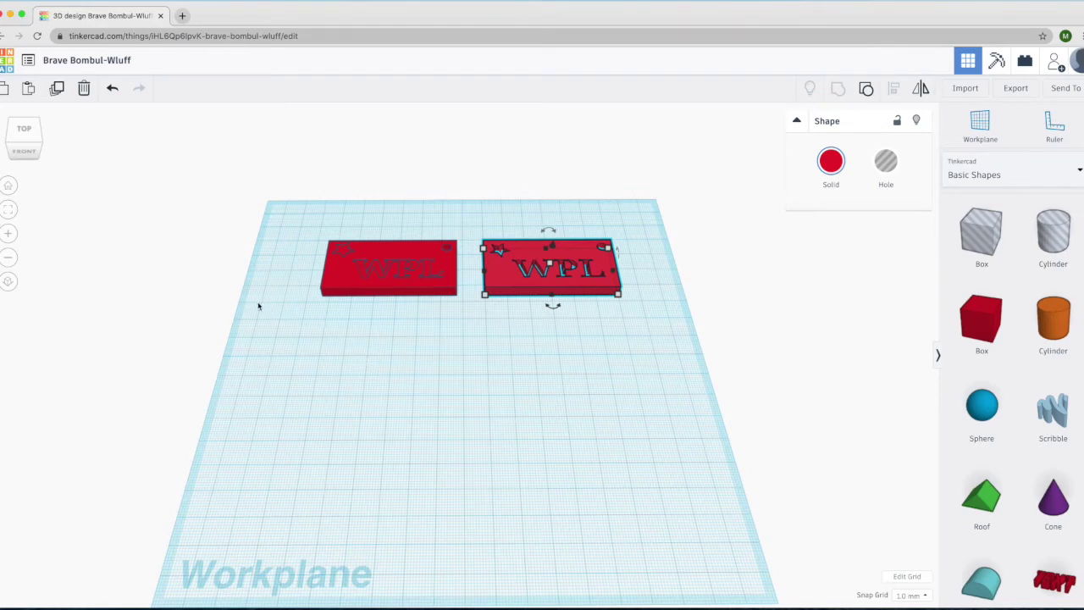
# - Rename the design as "Last First Tinkercad Class"
pyautogui.click(128, 61)
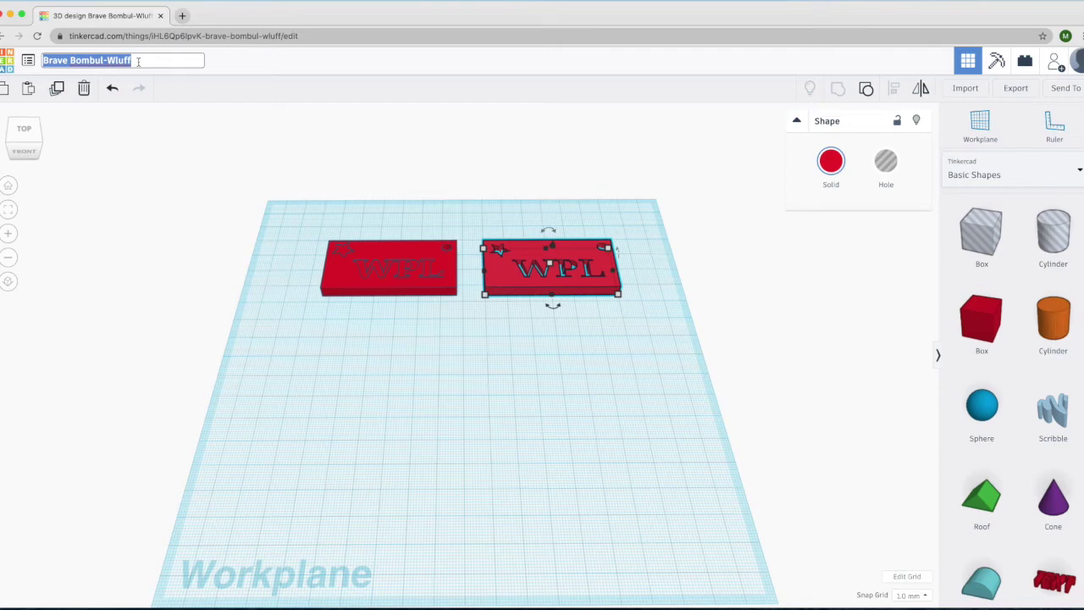
pyautogui.write('Last First')
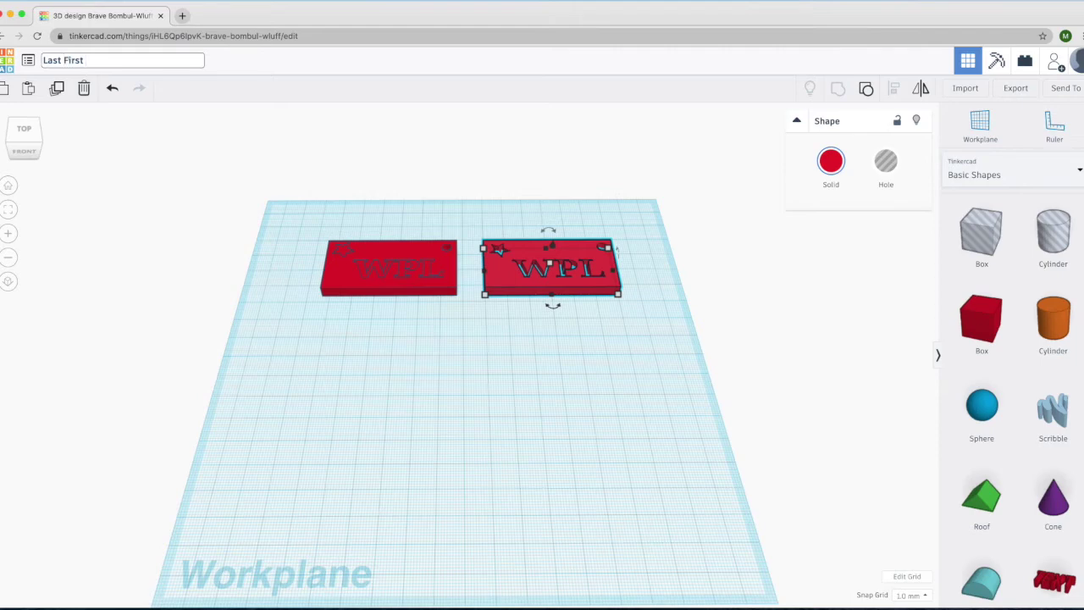
pyautogui.write('kercad Class')
pyautogui.click(182, 127)
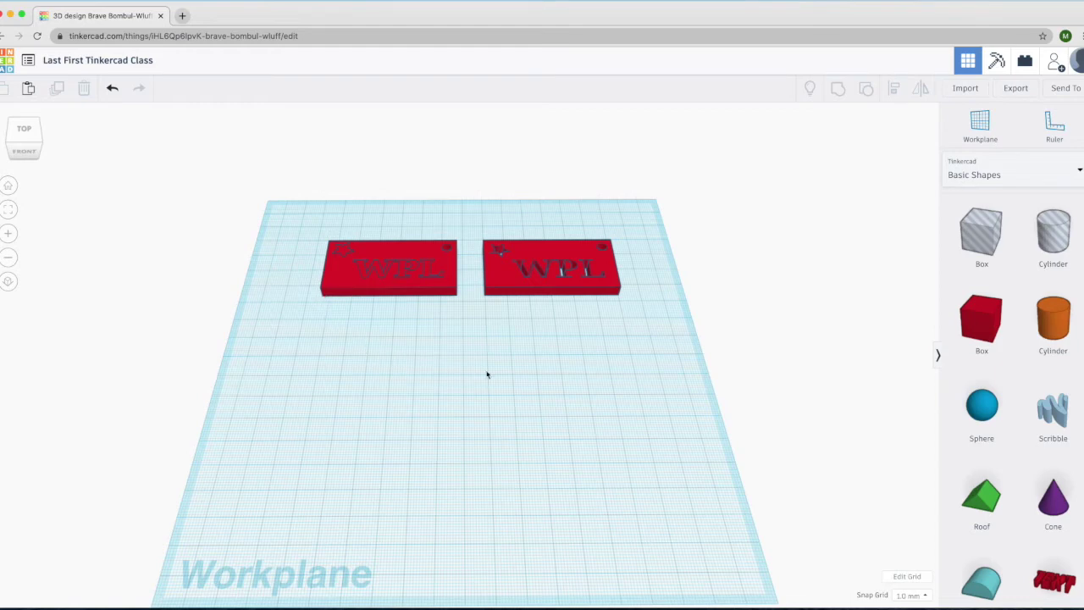
# - Place a solid red box in front of the left WPL tag and set its left-to-right dimension to 60 mm
pyautogui.scroll(2, 486, 387)
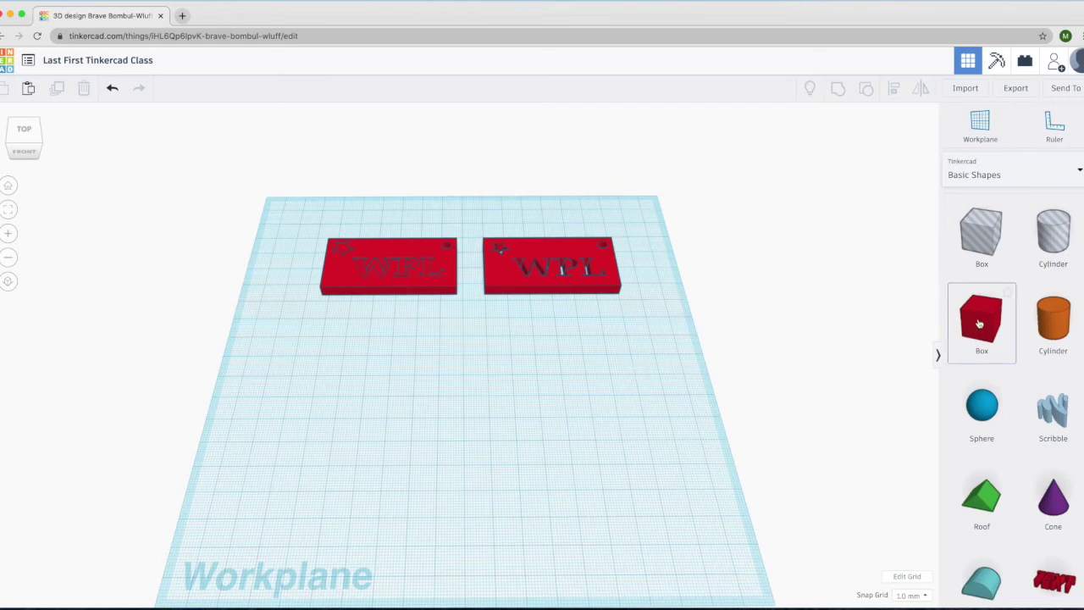
pyautogui.moveTo(978, 323); pyautogui.dragTo(363, 398)
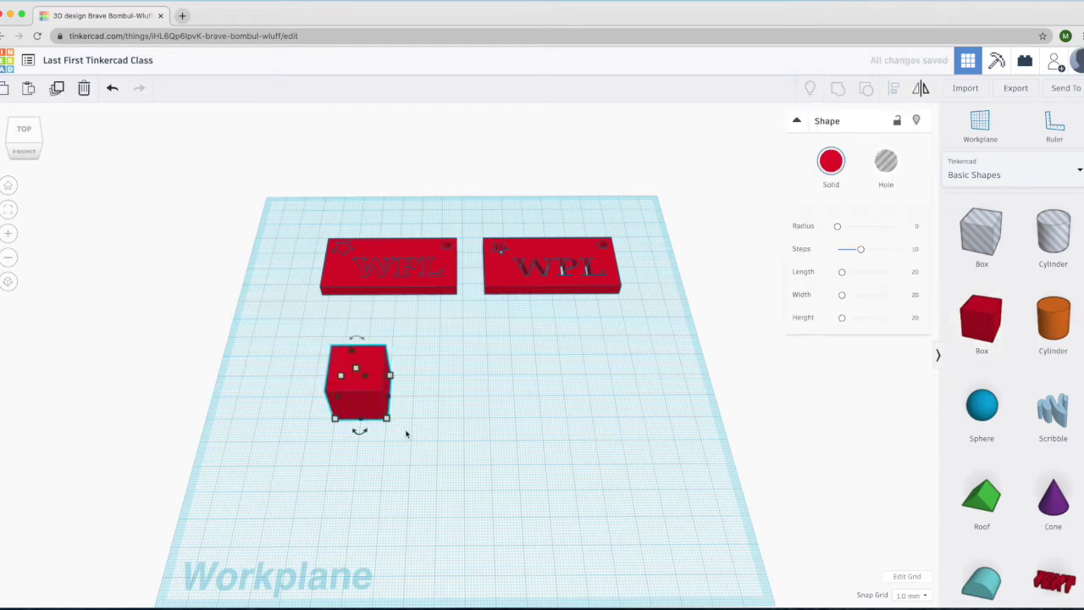
pyautogui.moveTo(389, 419)
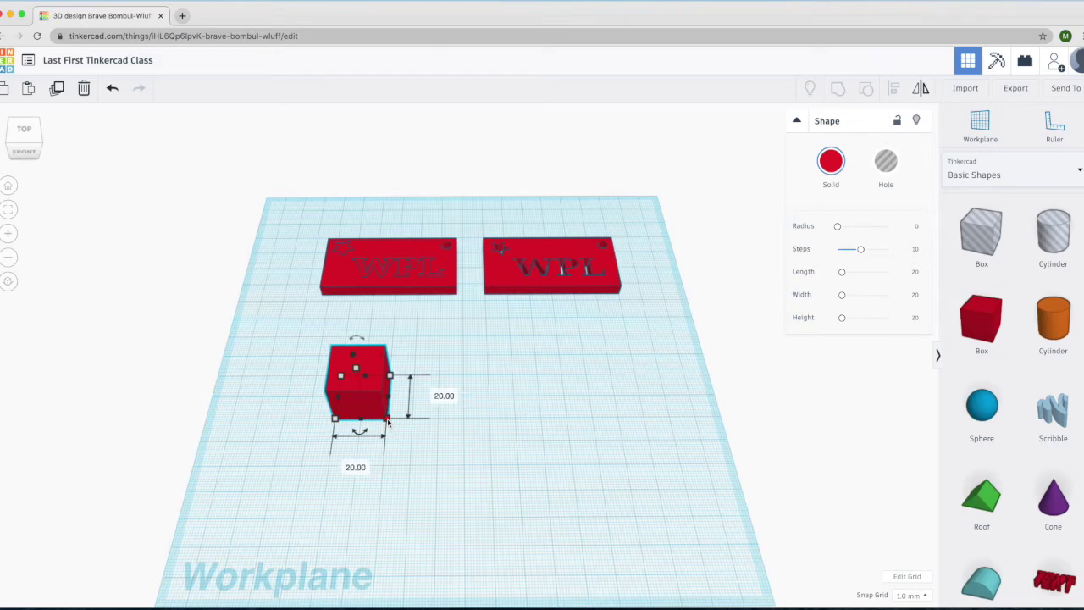
pyautogui.click(356, 467)
pyautogui.write('20.80')
pyautogui.write('60')
pyautogui.press('Return')
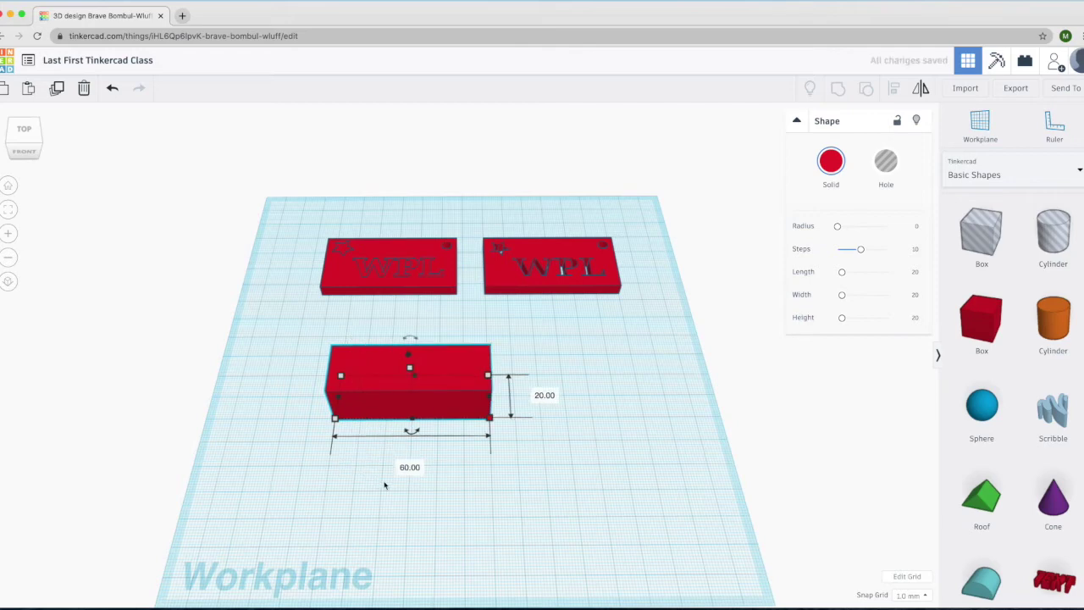
pyautogui.click(418, 489)
pyautogui.click(464, 399)
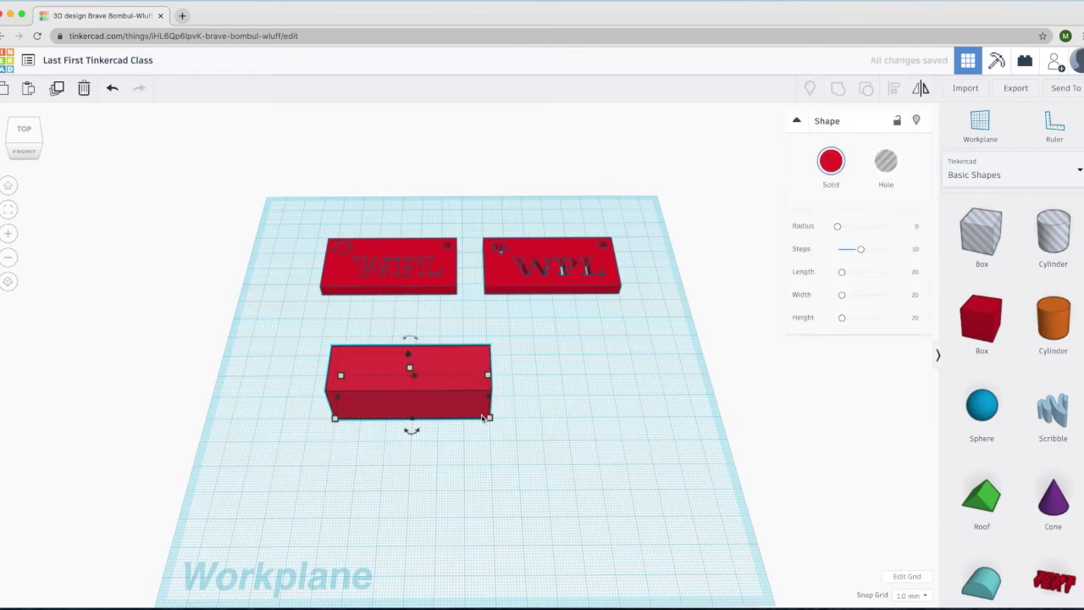
# - Set the front-to-back dimension of the red box in front of the WPL tags to 30 mm
pyautogui.moveTo(490, 418)
pyautogui.click(544, 395)
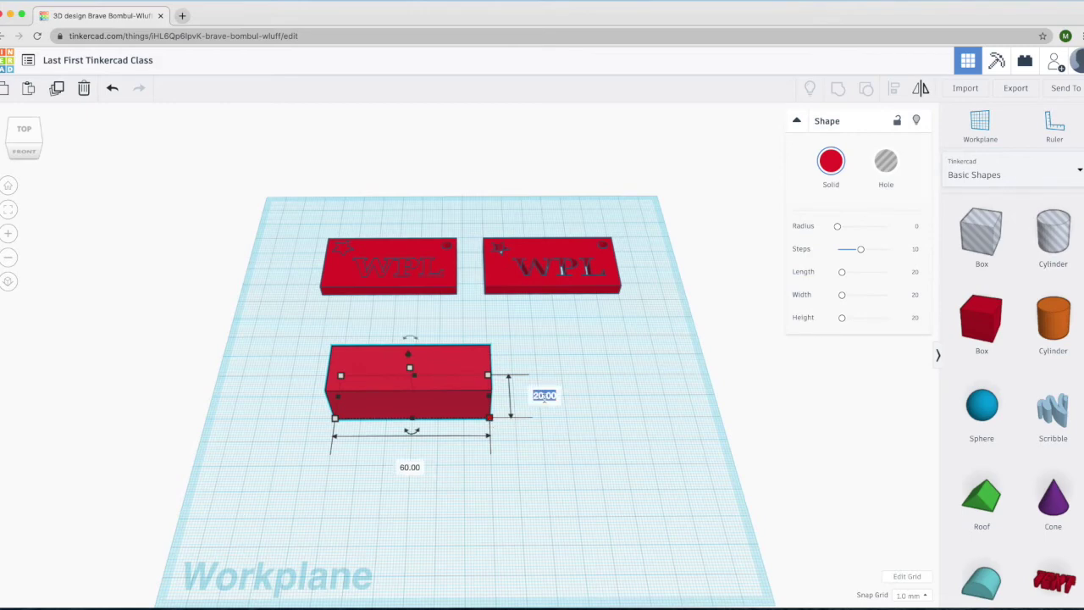
pyautogui.write('30')
pyautogui.press('Return')
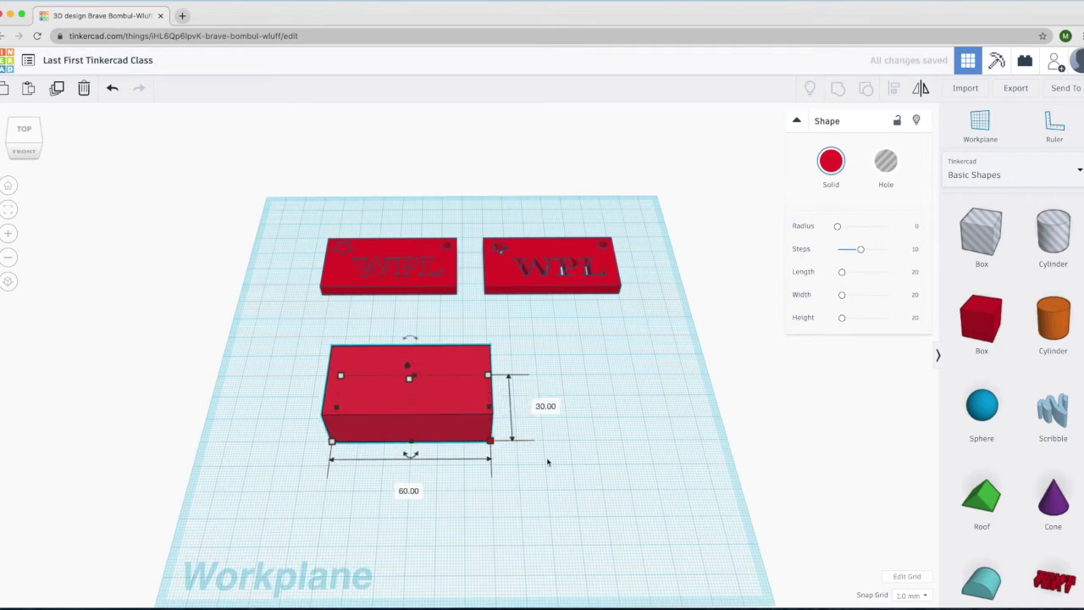
pyautogui.click(547, 464)
# - Flatten the plain red box by setting its height to 5 mm
pyautogui.moveTo(547, 466); pyautogui.dragTo(496, 408, button='right')
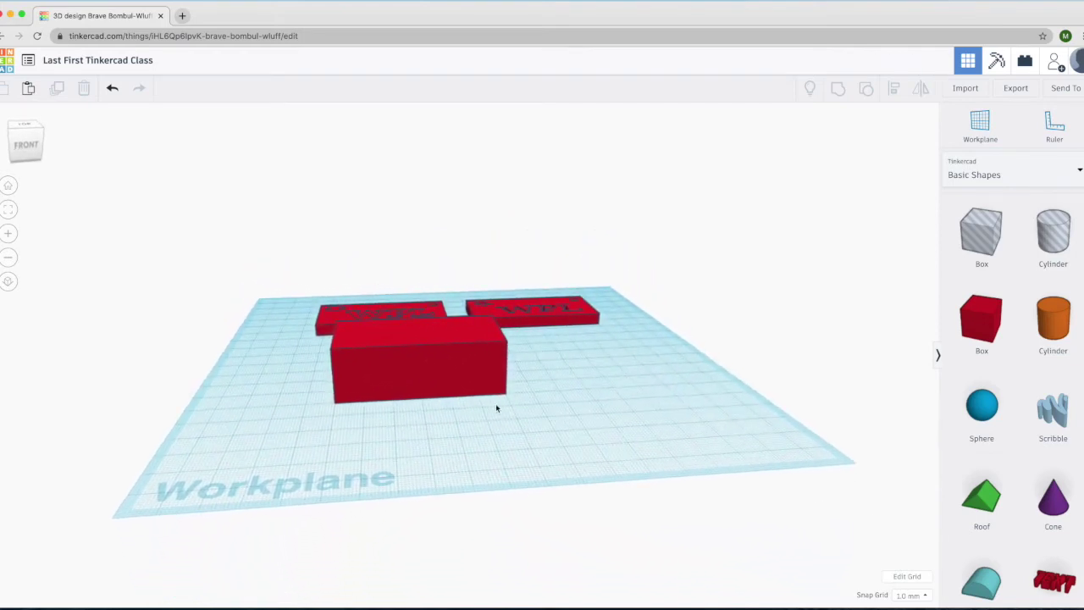
pyautogui.click(410, 352)
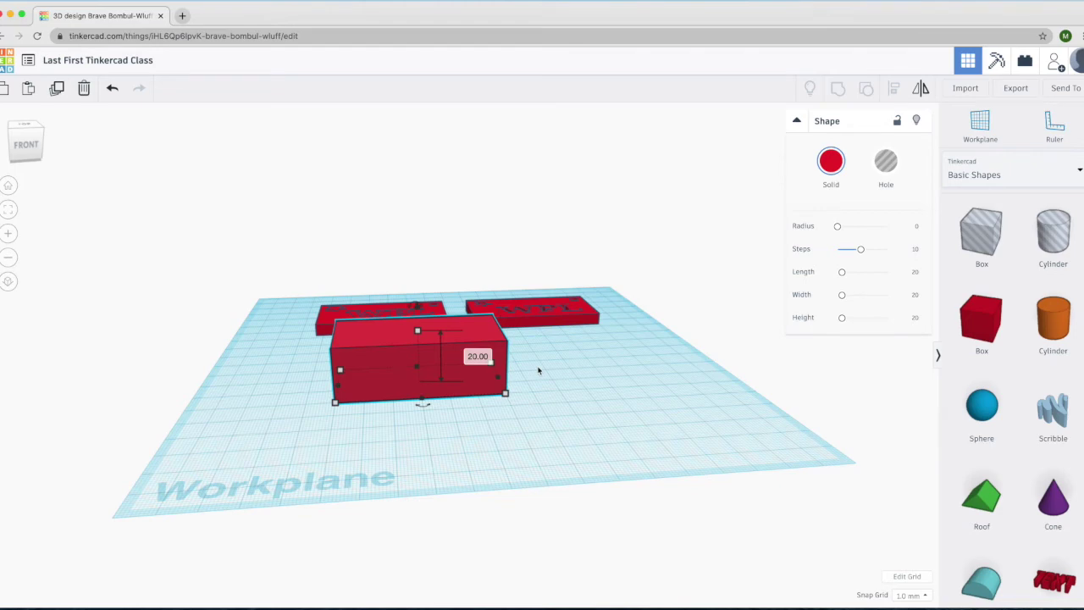
pyautogui.click(480, 357)
pyautogui.write('5')
pyautogui.press('Return')
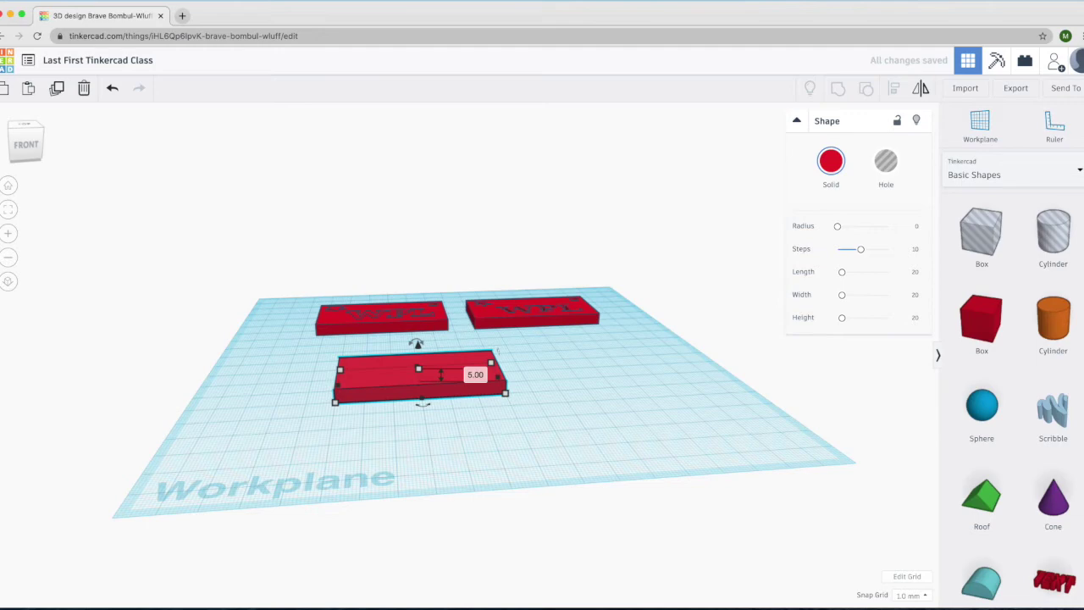
pyautogui.click(498, 418)
# - Move the flattened red box slightly to the left and toward the back of the workplane
pyautogui.moveTo(512, 418); pyautogui.dragTo(491, 462, button='right')
pyautogui.moveTo(457, 419); pyautogui.dragTo(426, 411)
pyautogui.click(464, 469)
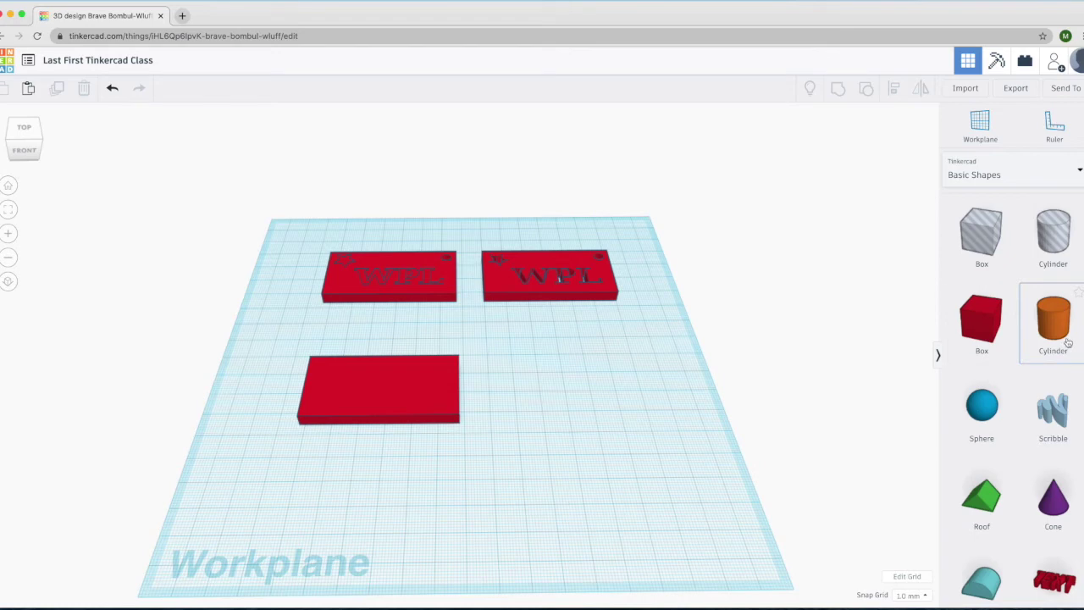
# - Place a solid orange cylinder to the right of the blank red tag and set both its base dimensions to 5 mm
pyautogui.moveTo(1059, 333); pyautogui.dragTo(515, 387)
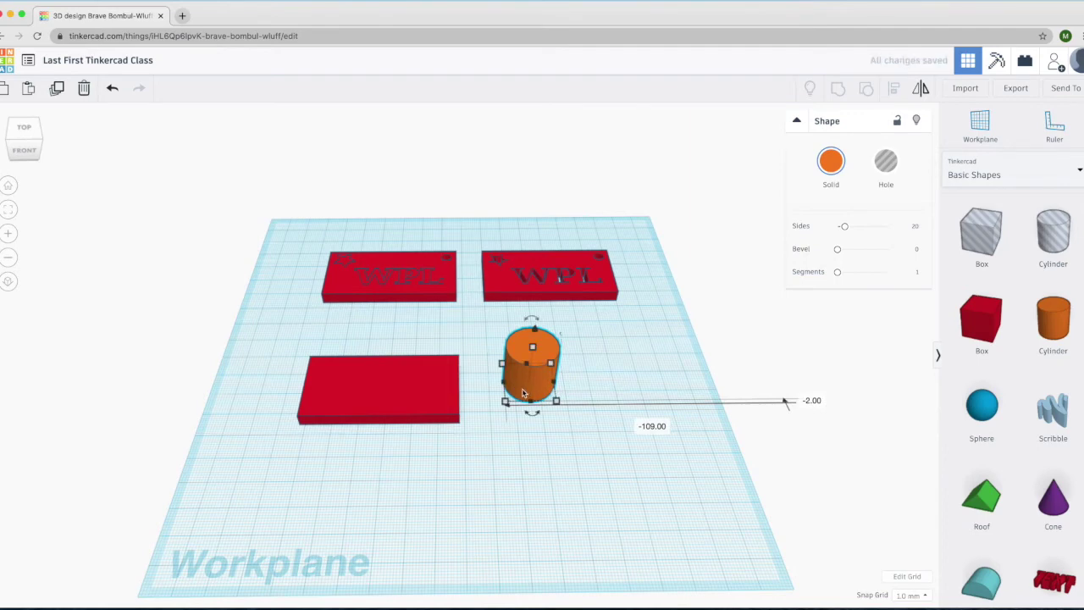
pyautogui.moveTo(556, 403)
pyautogui.click(544, 449)
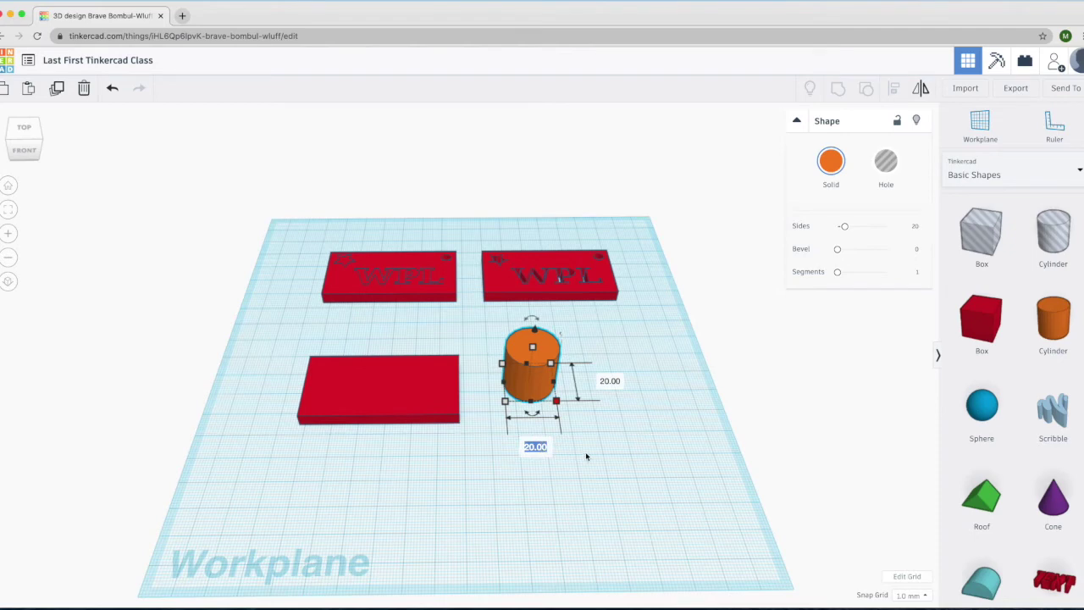
pyautogui.write('5')
pyautogui.press('Return')
pyautogui.click(574, 382)
pyautogui.write('5')
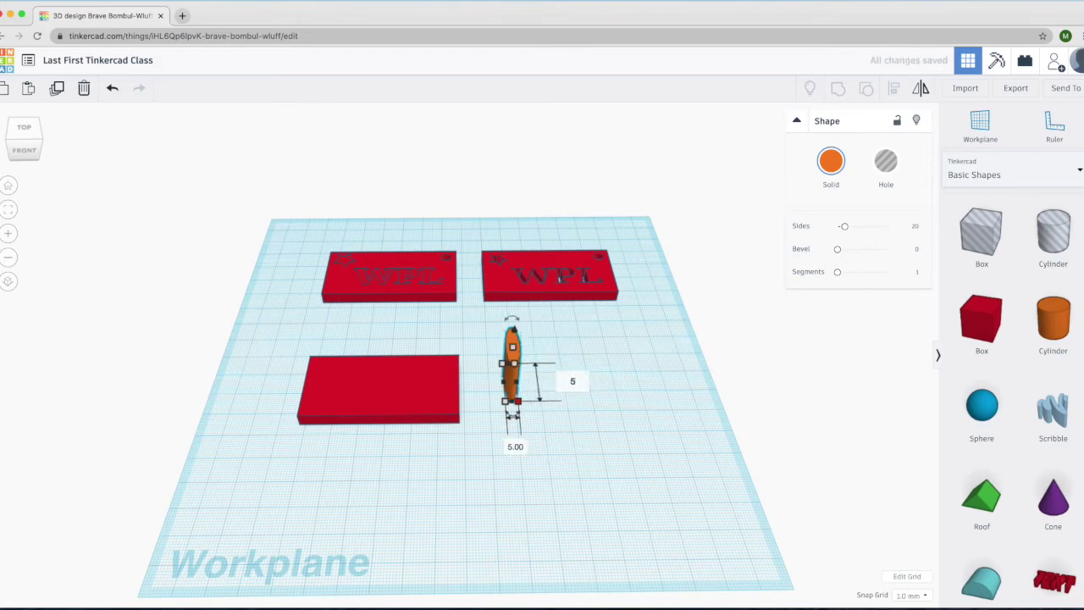
pyautogui.press('Return')
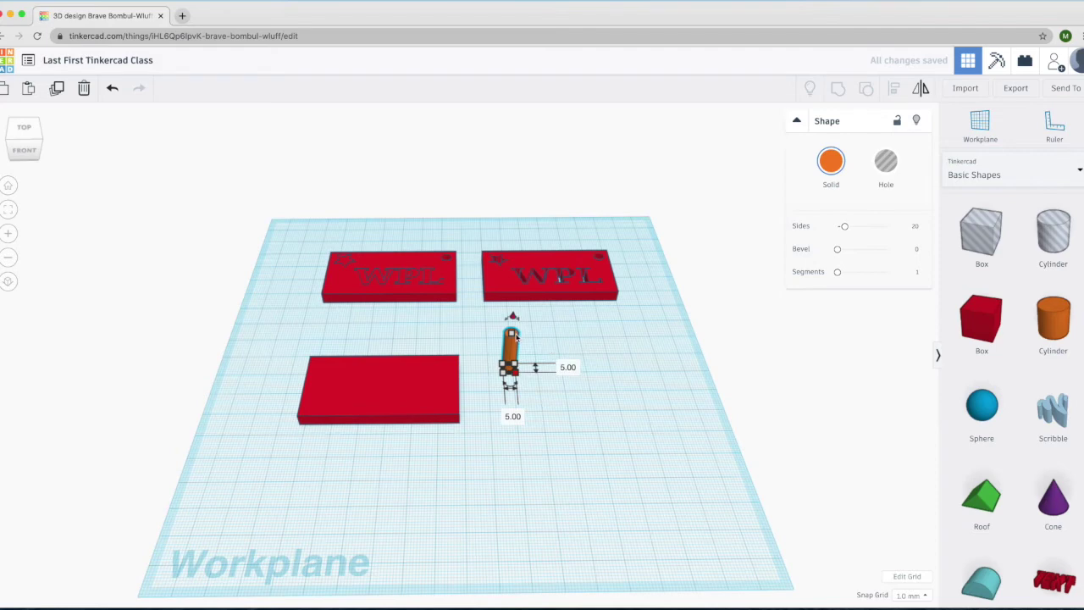
# - Set the orange cylinder's height to 5.5 mm
pyautogui.click(567, 351)
pyautogui.write('5.5')
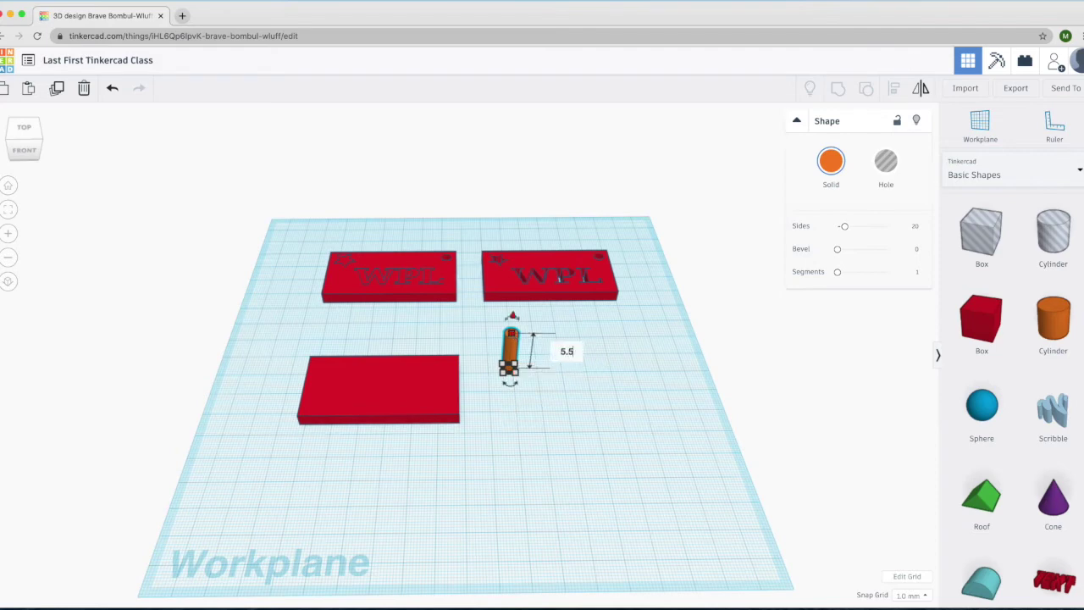
pyautogui.click(529, 413)
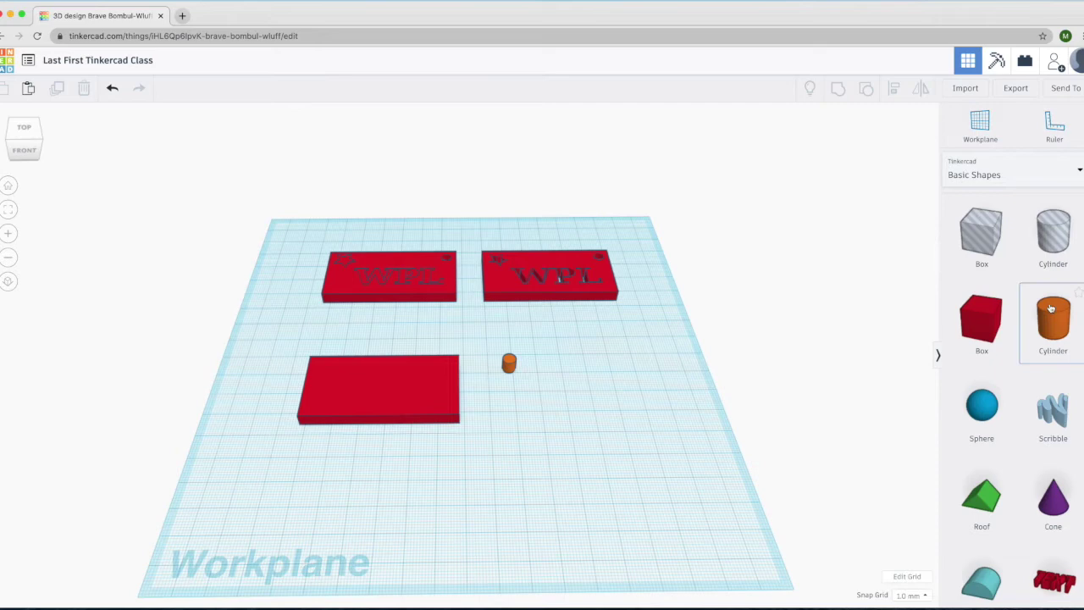
# - Place a text shape in front of the blank tag and set it 41 mm wide and 11 mm front to back
pyautogui.scroll(-2, 1075, 296)
pyautogui.scroll(-2, 1057, 347)
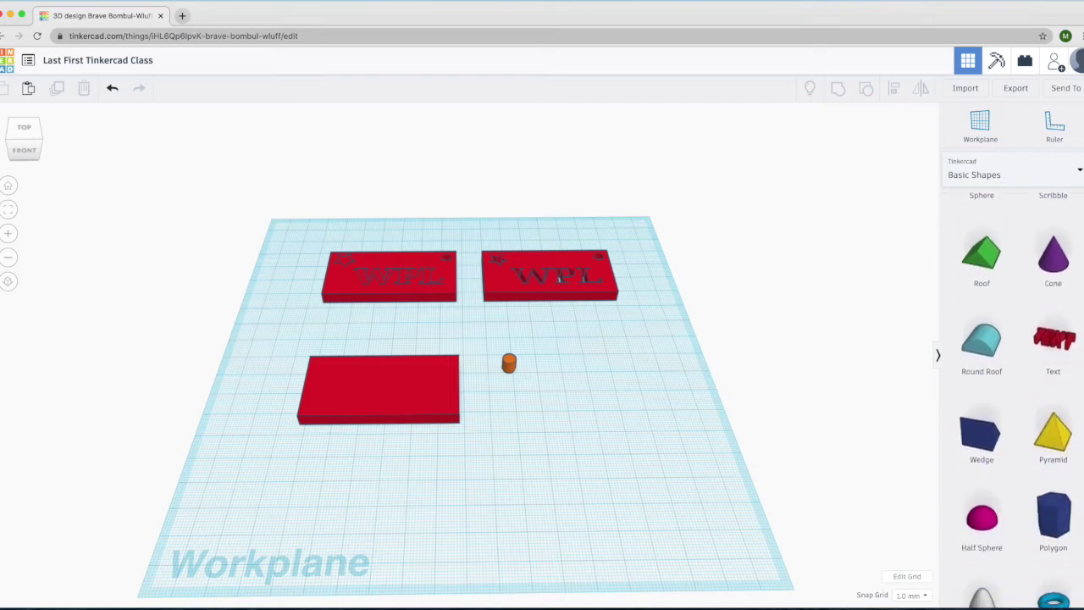
pyautogui.moveTo(1057, 346); pyautogui.dragTo(394, 495)
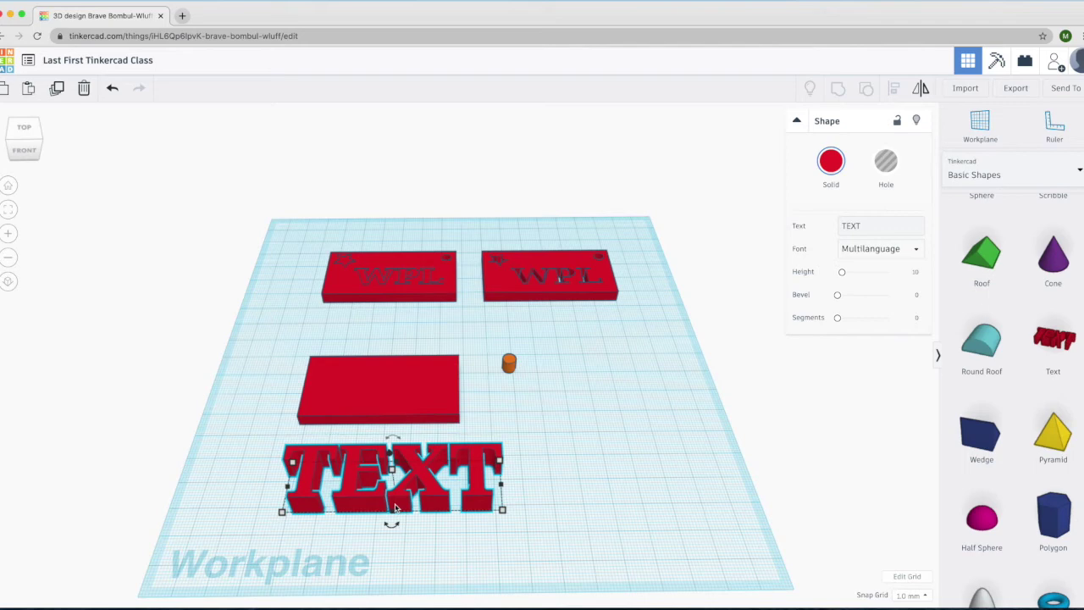
pyautogui.moveTo(502, 509)
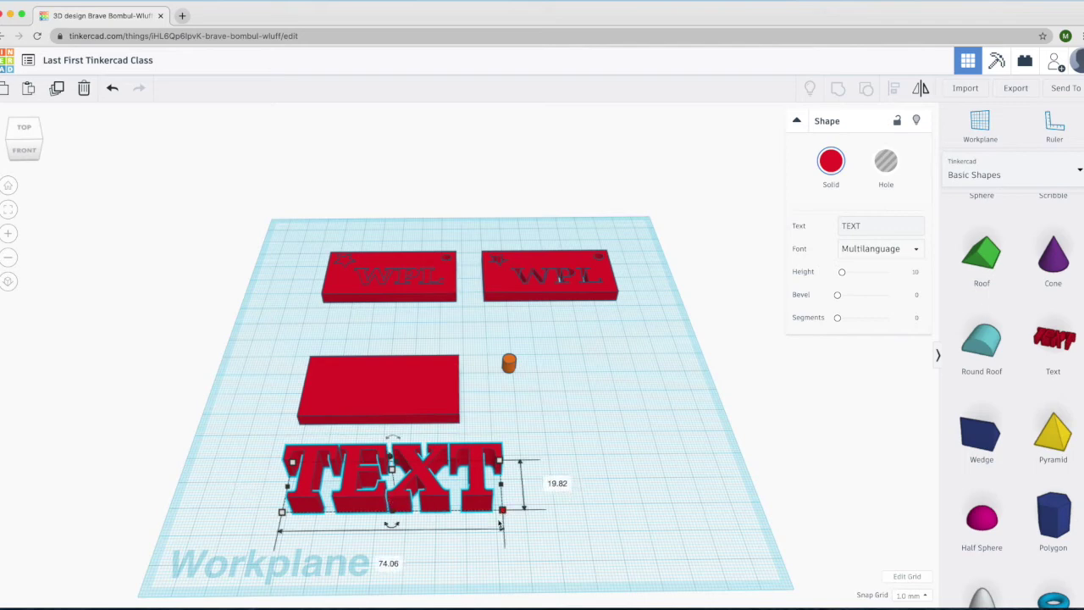
pyautogui.click(388, 564)
pyautogui.write('41')
pyautogui.press('Return')
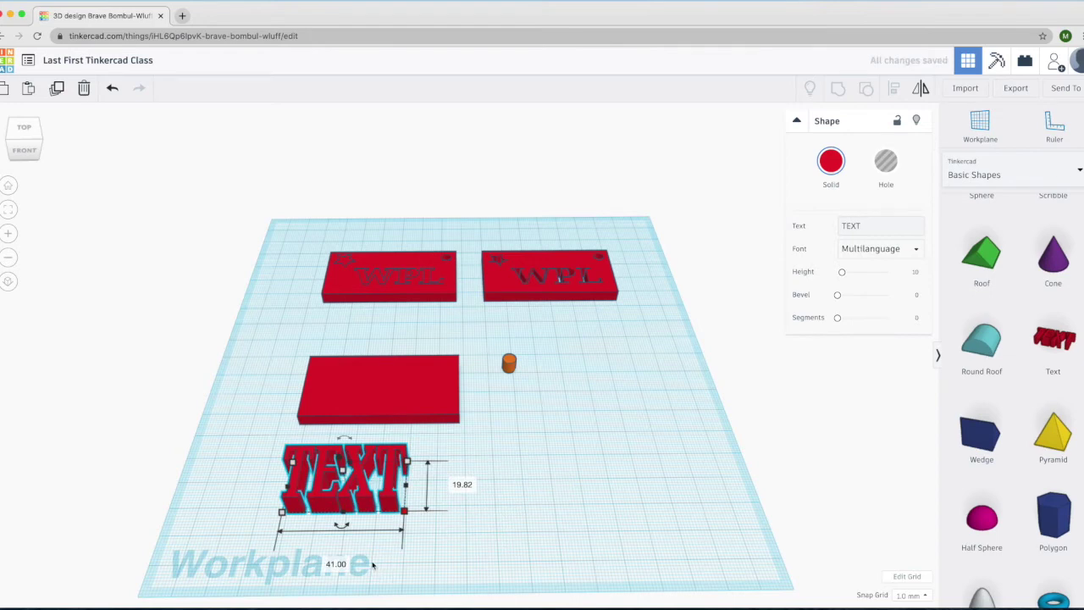
pyautogui.click(462, 485)
pyautogui.write('11')
pyautogui.press('Return')
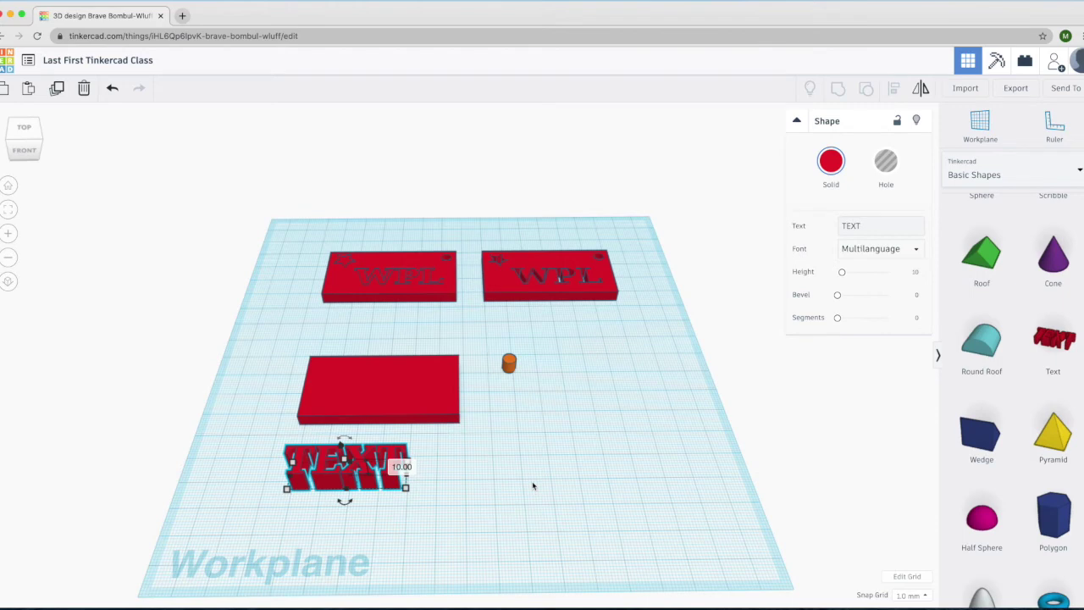
# - Set the height of the text shape to 5.5 mm
pyautogui.moveTo(533, 485); pyautogui.dragTo(546, 453, button='right')
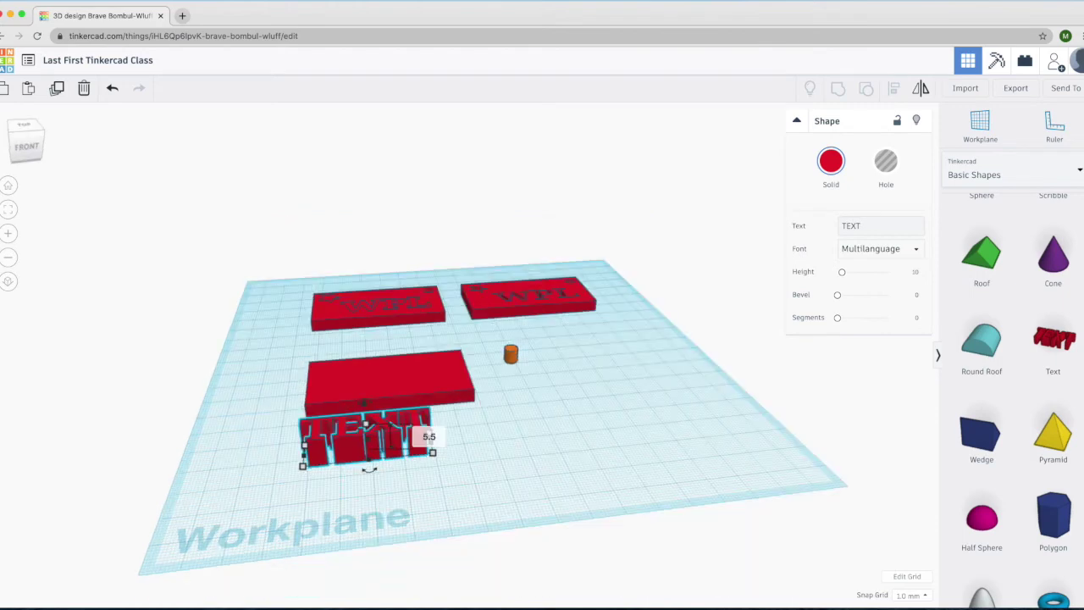
pyautogui.click(524, 449)
pyautogui.moveTo(517, 449); pyautogui.dragTo(488, 488, button='right')
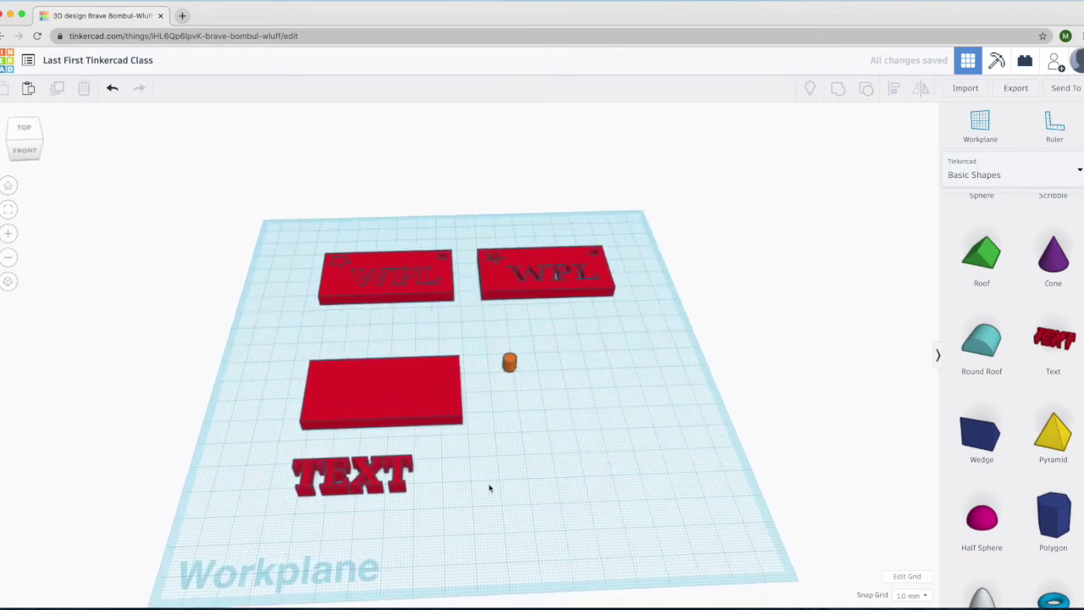
# - Change the wording of the text shape in front of the blank tag to "WPL"
pyautogui.click(377, 492)
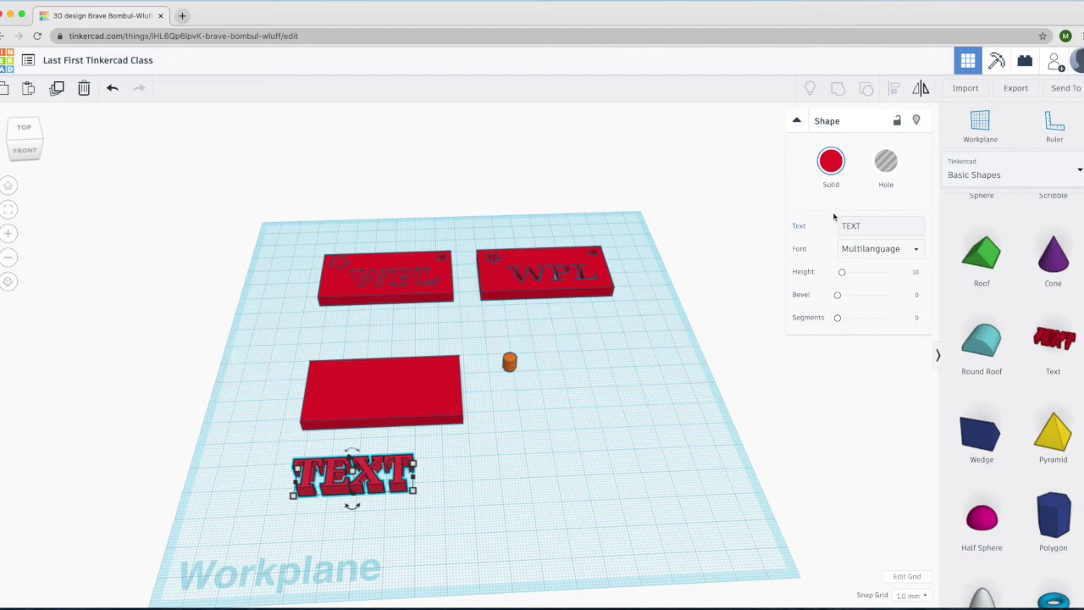
pyautogui.click(873, 227)
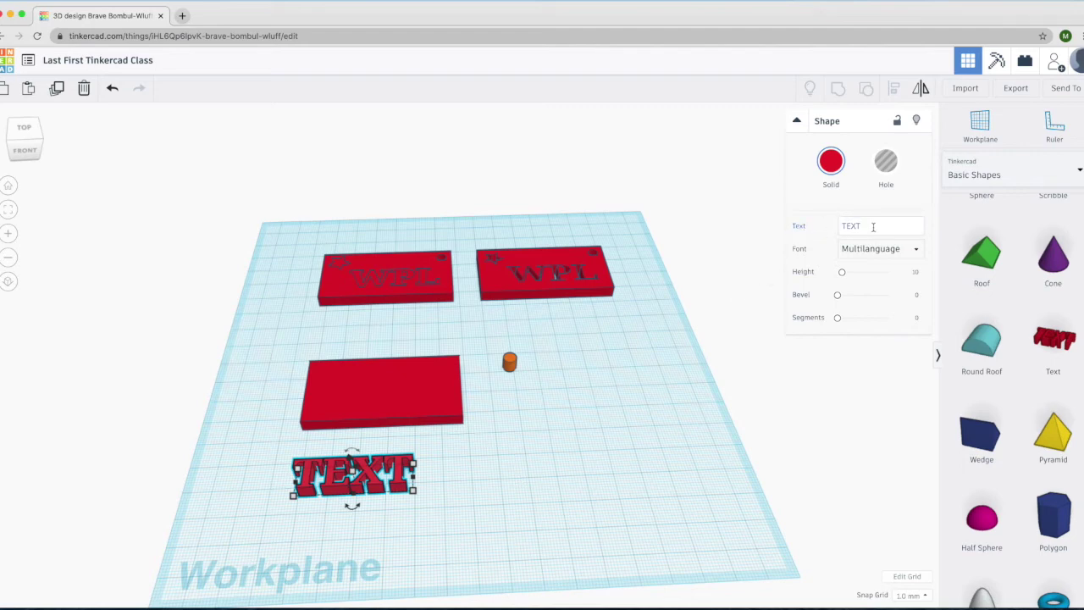
pyautogui.click(874, 226)
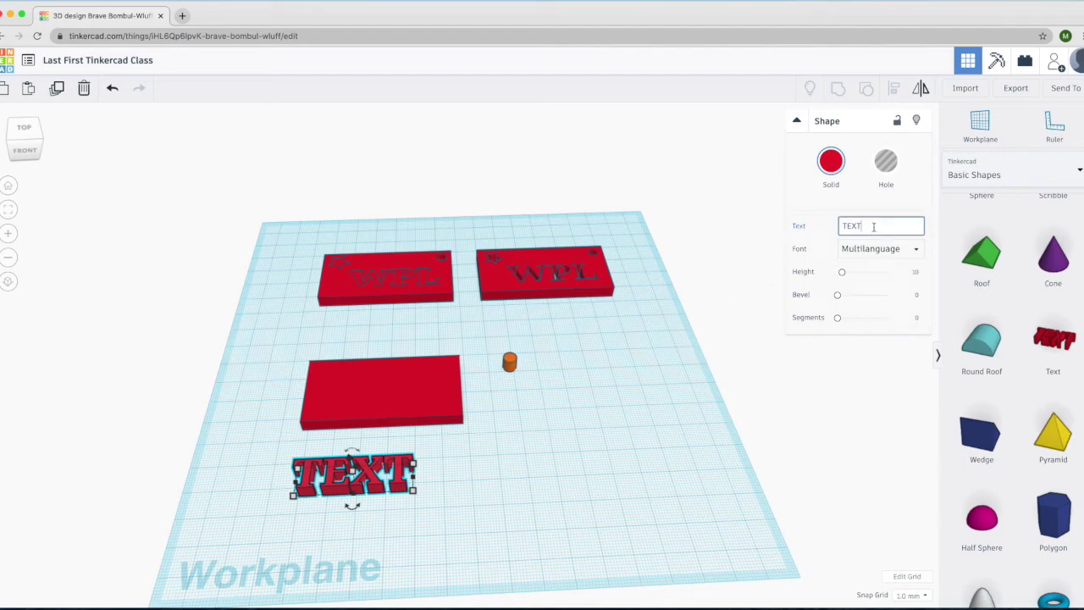
pyautogui.press('BackSpace')
pyautogui.press('BackSpace')
pyautogui.press('BackSpace')
pyautogui.press('BackSpace')
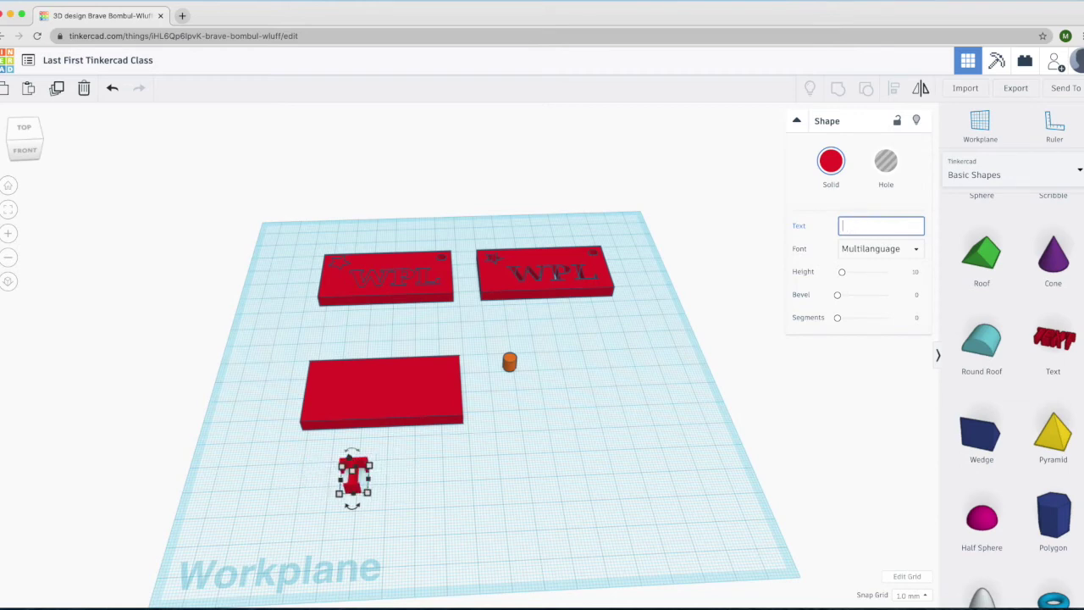
pyautogui.write('WPL')
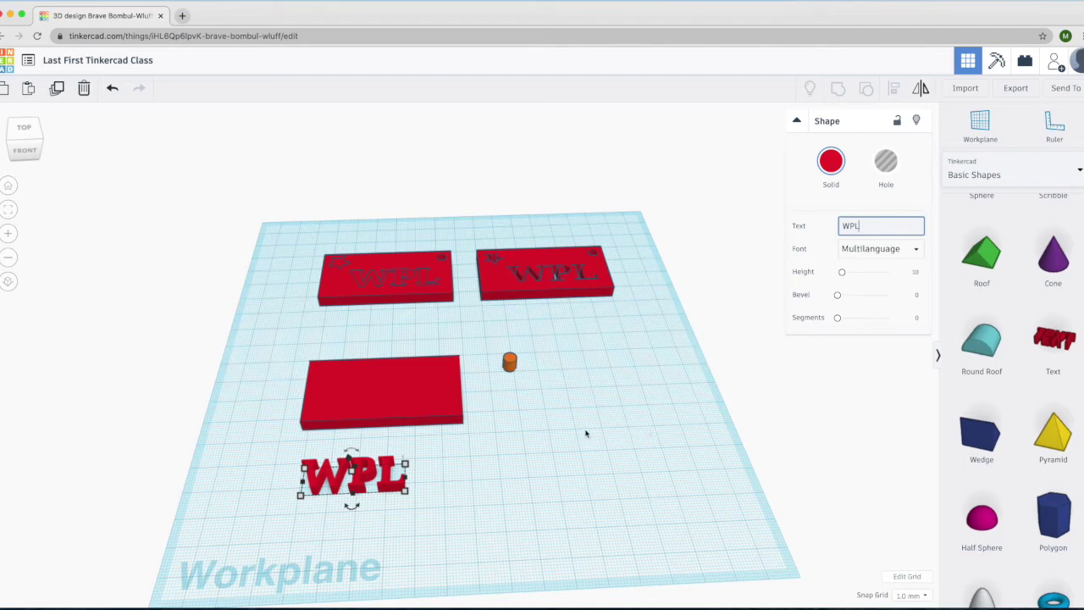
pyautogui.click(485, 474)
pyautogui.moveTo(462, 486); pyautogui.dragTo(453, 498, button='right')
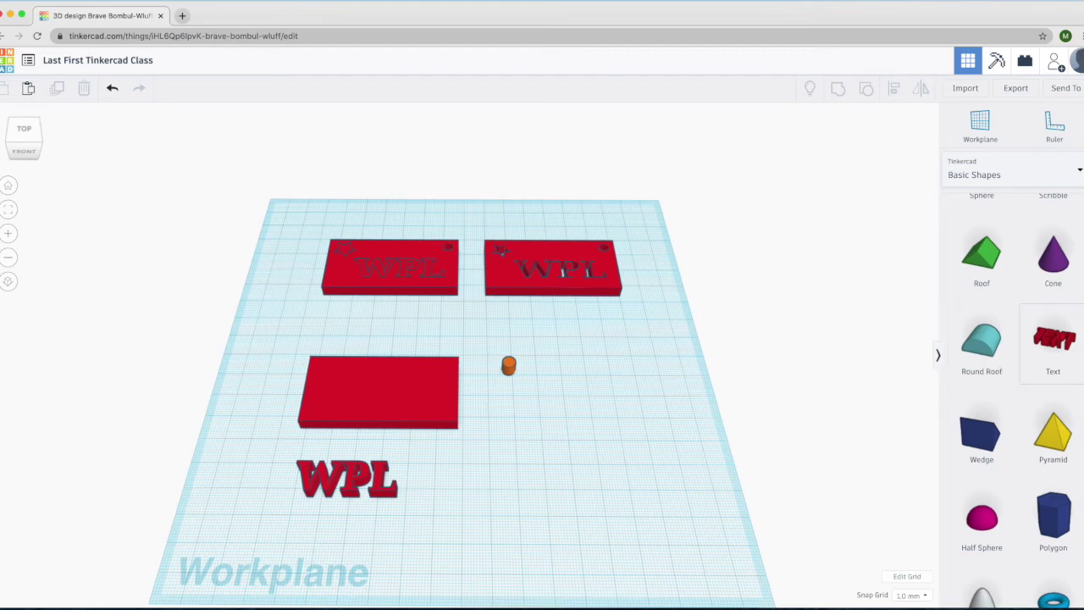
# - Place a yellow star to the right of the WPL letters and set both its base dimensions to 9 mm
pyautogui.scroll(-5, 1016, 381)
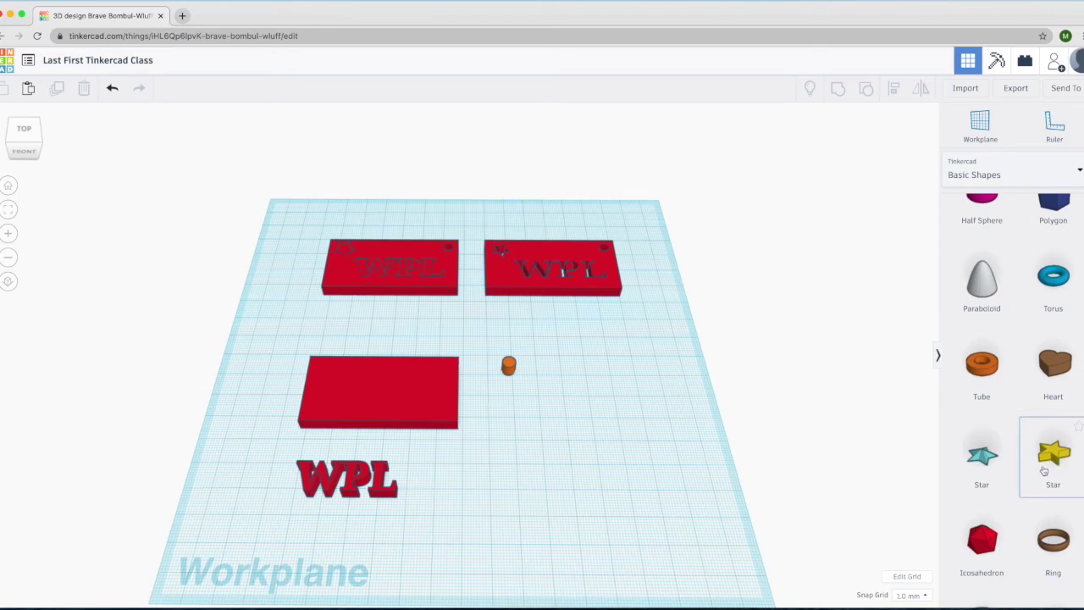
pyautogui.moveTo(1053, 457); pyautogui.dragTo(579, 478)
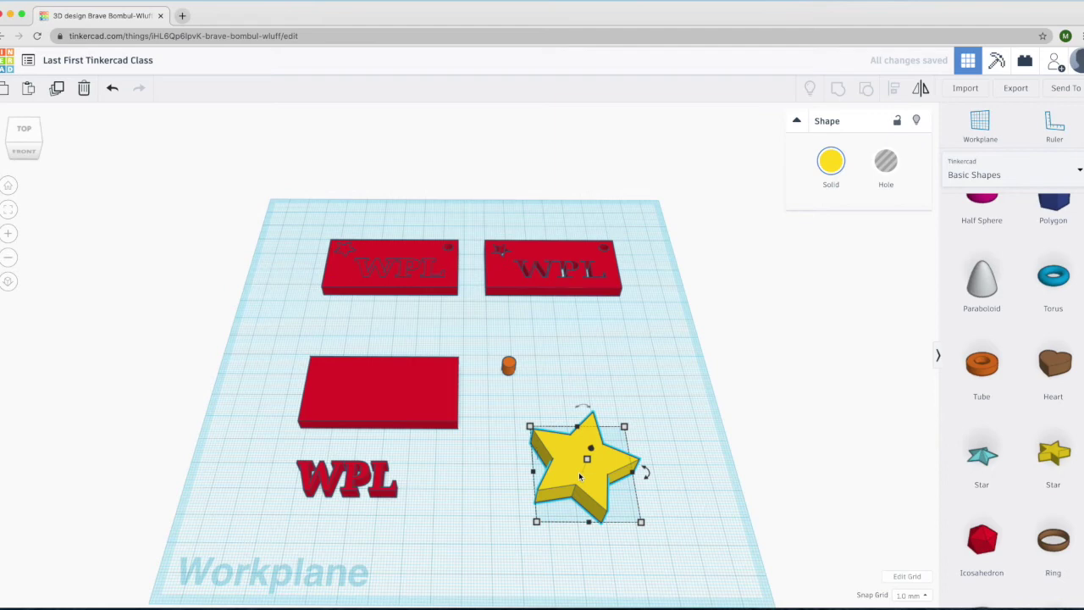
pyautogui.moveTo(641, 523)
pyautogui.click(597, 574)
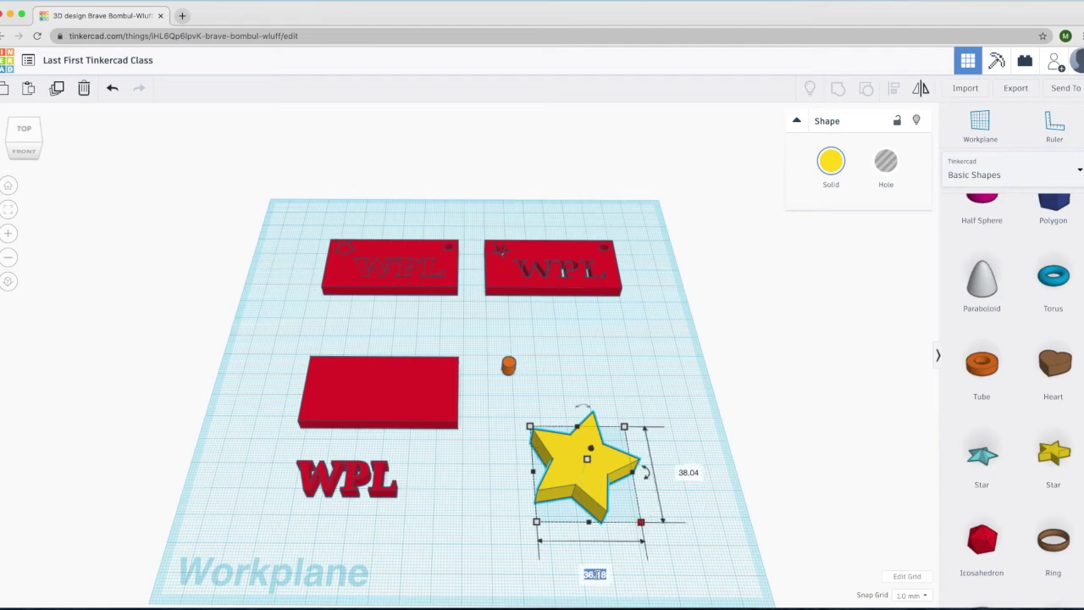
pyautogui.write('9')
pyautogui.press('Return')
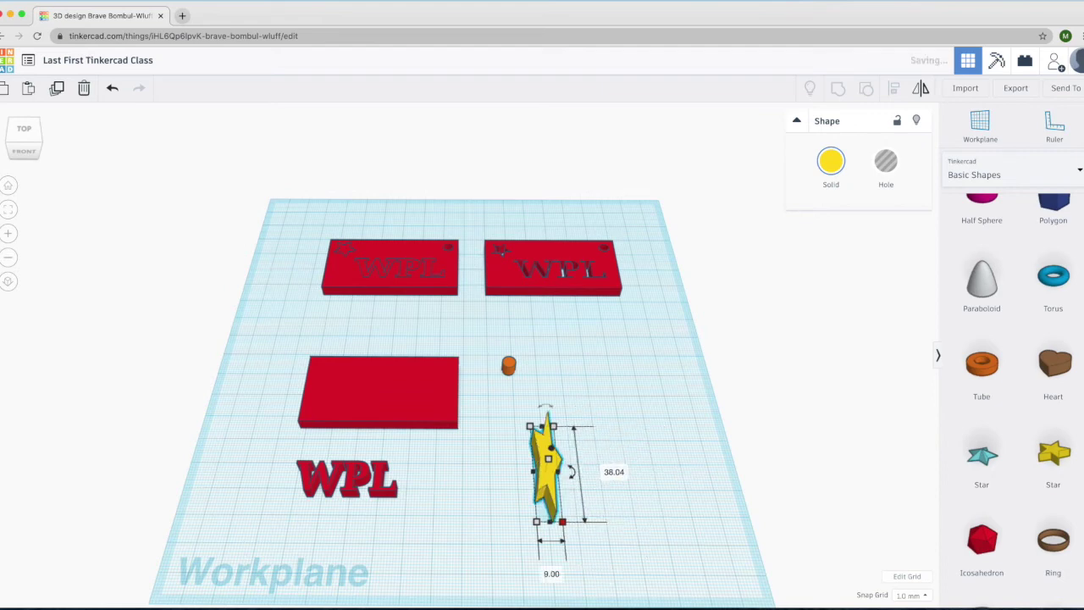
pyautogui.click(614, 471)
pyautogui.write('9')
pyautogui.press('Return')
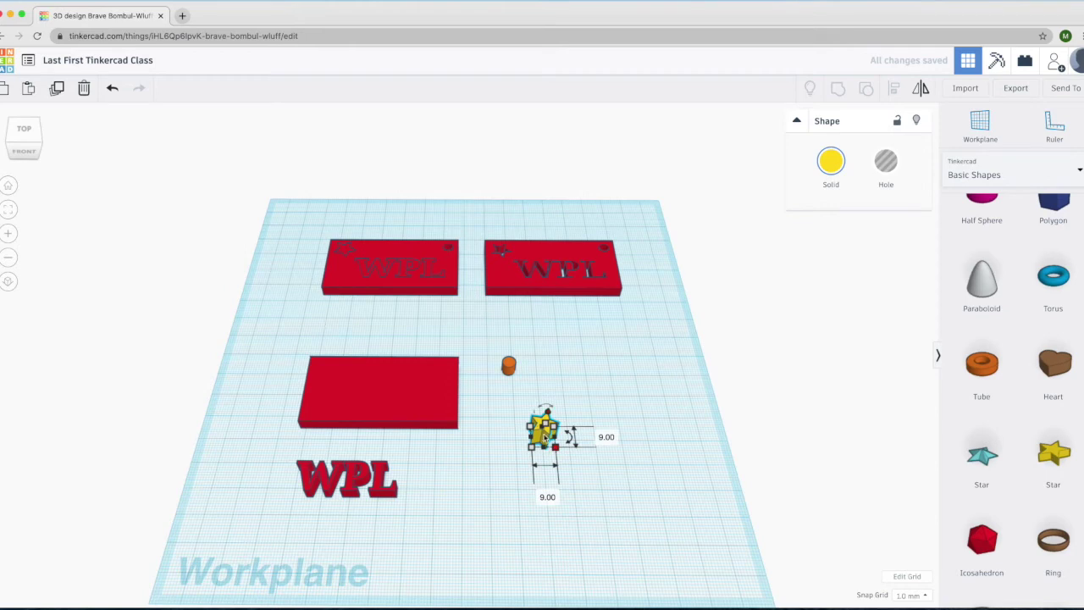
# - Set the yellow star's height to 5.5 mm
pyautogui.click(597, 429)
pyautogui.write('5')
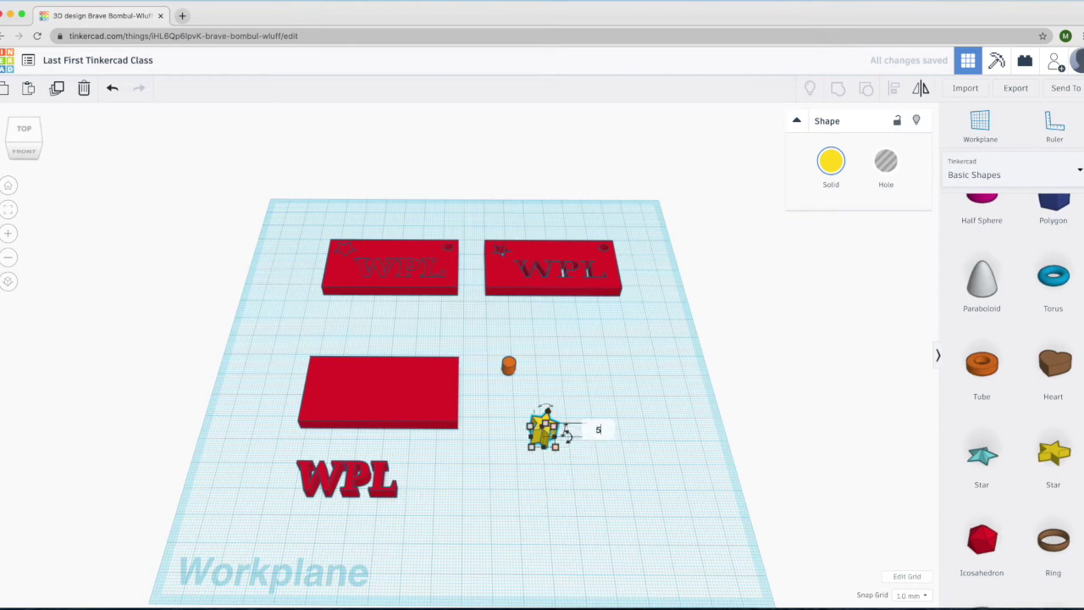
pyautogui.write('.5')
pyautogui.press('Return')
pyautogui.click(616, 454)
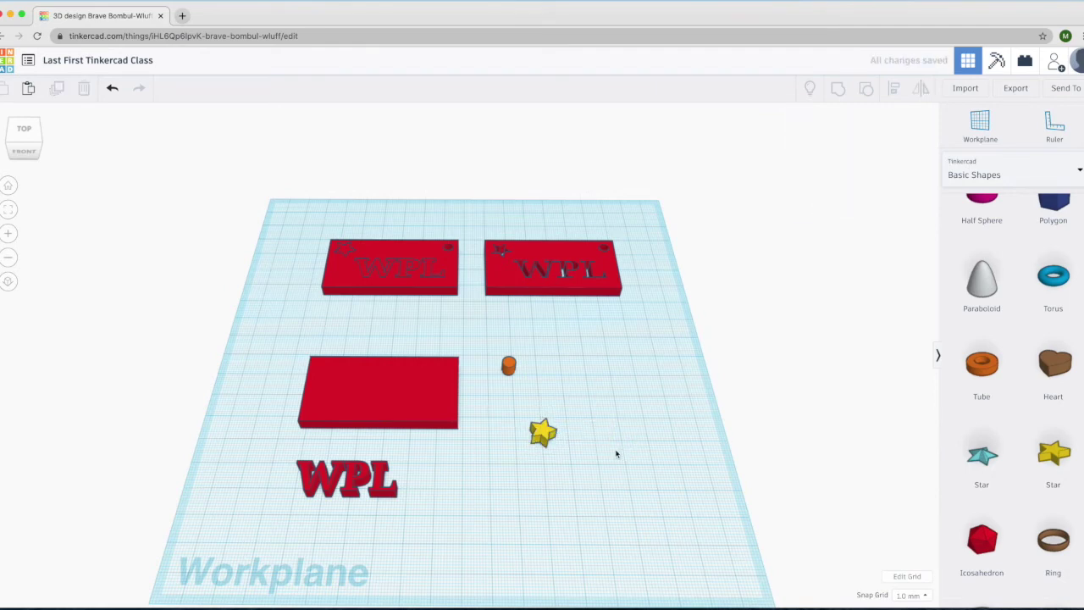
# - Move the yellow star onto the blank tag's back-left corner and the orange cylinder onto its back-right corner
pyautogui.moveTo(515, 472)
pyautogui.mouseDown(button='right')
pyautogui.moveTo(520, 443)
pyautogui.moveTo(516, 457)
pyautogui.mouseUp(button='right')
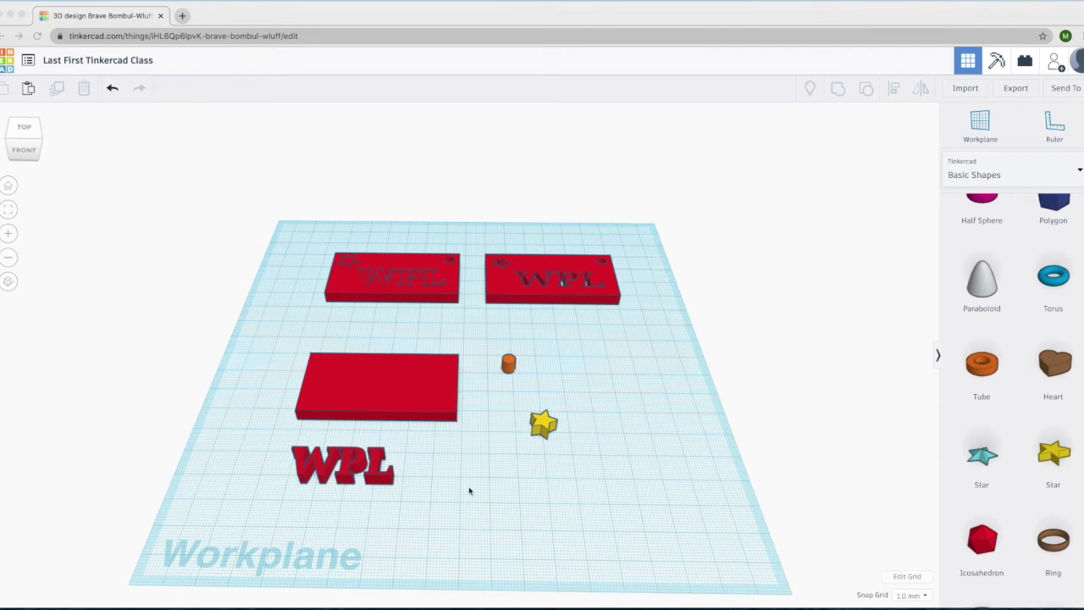
pyautogui.moveTo(468, 449); pyautogui.dragTo(472, 467, button='right')
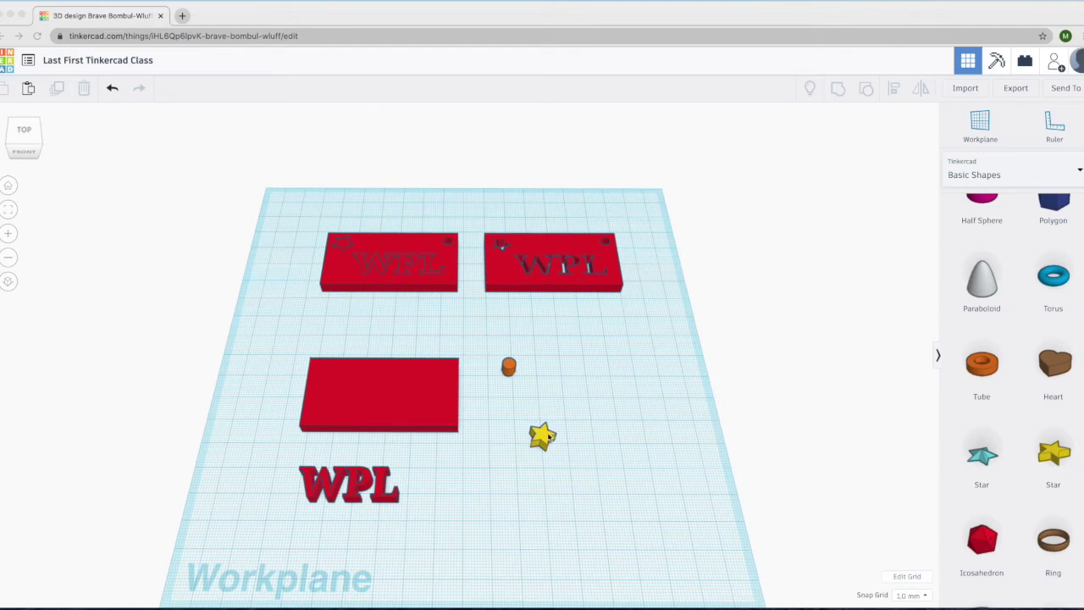
pyautogui.moveTo(537, 434); pyautogui.dragTo(329, 376)
pyautogui.moveTo(508, 370); pyautogui.dragTo(448, 373)
pyautogui.moveTo(482, 384); pyautogui.dragTo(483, 410, button='right')
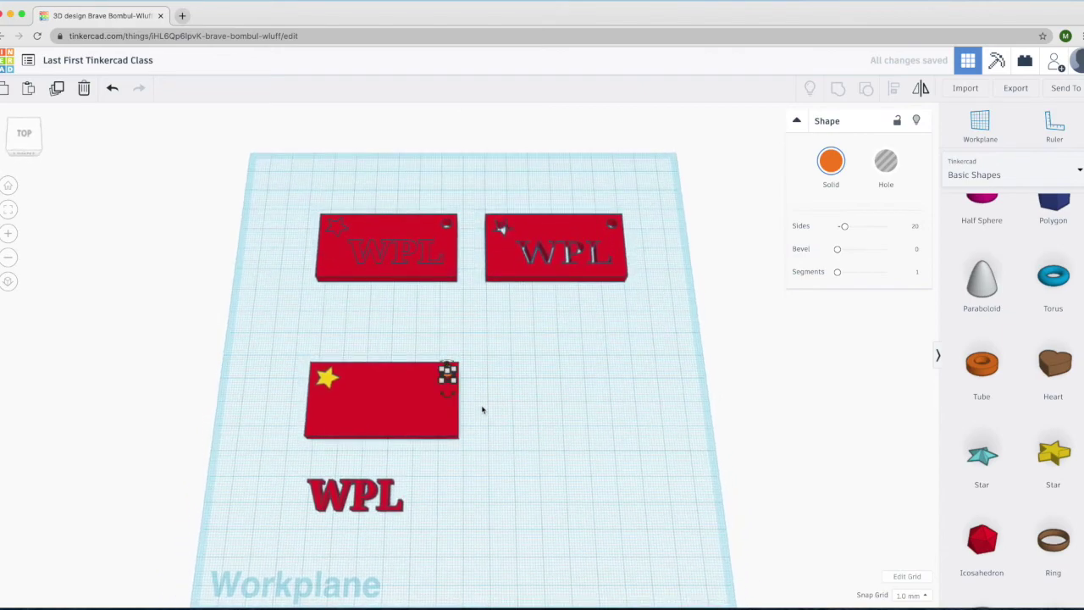
# - Nudge the orange cylinder in 1 mm moves so it sits slightly inside the blank tag's back-right corner
pyautogui.scroll(5, 482, 410)
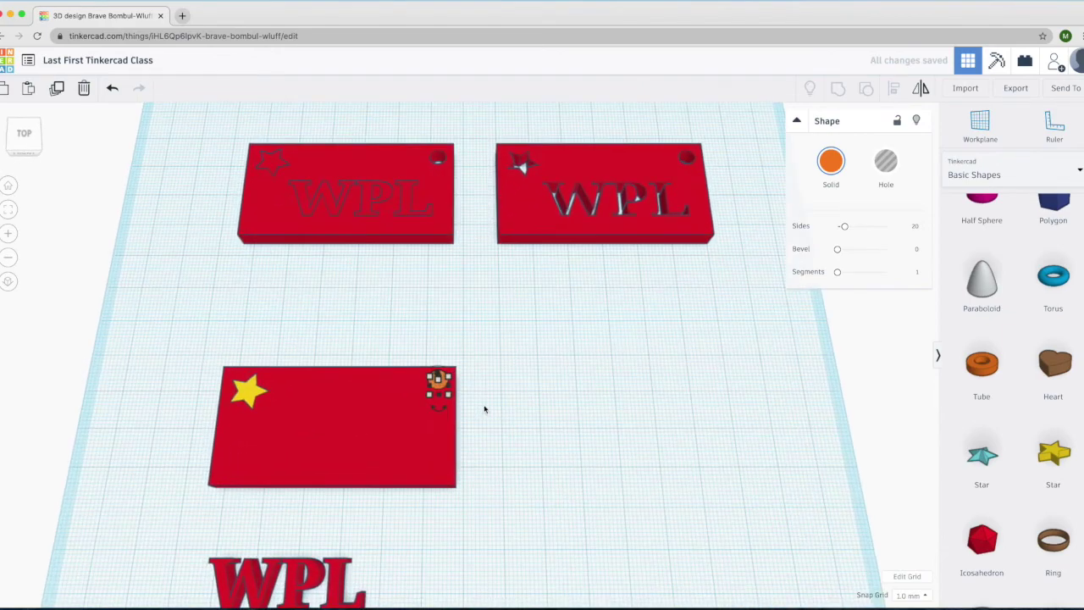
pyautogui.click(488, 410)
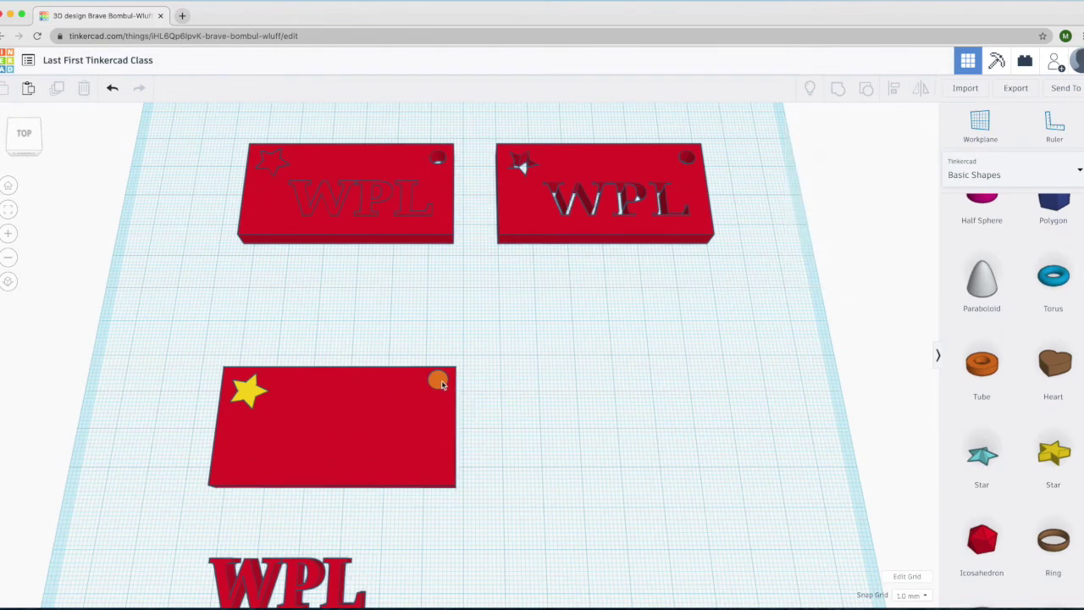
pyautogui.click(445, 385)
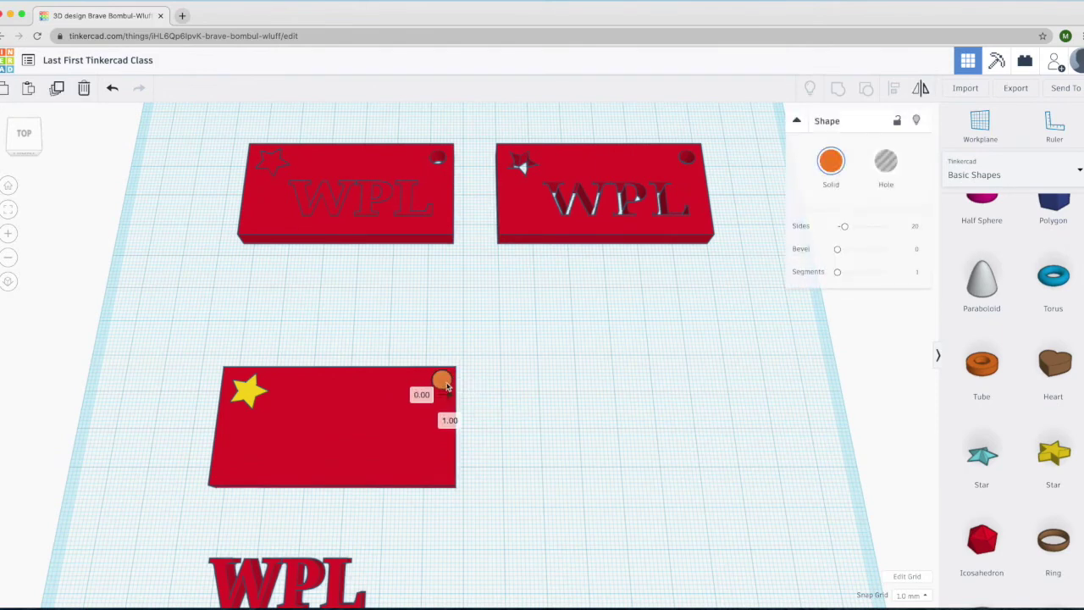
pyautogui.moveTo(440, 379); pyautogui.dragTo(472, 399, button='right')
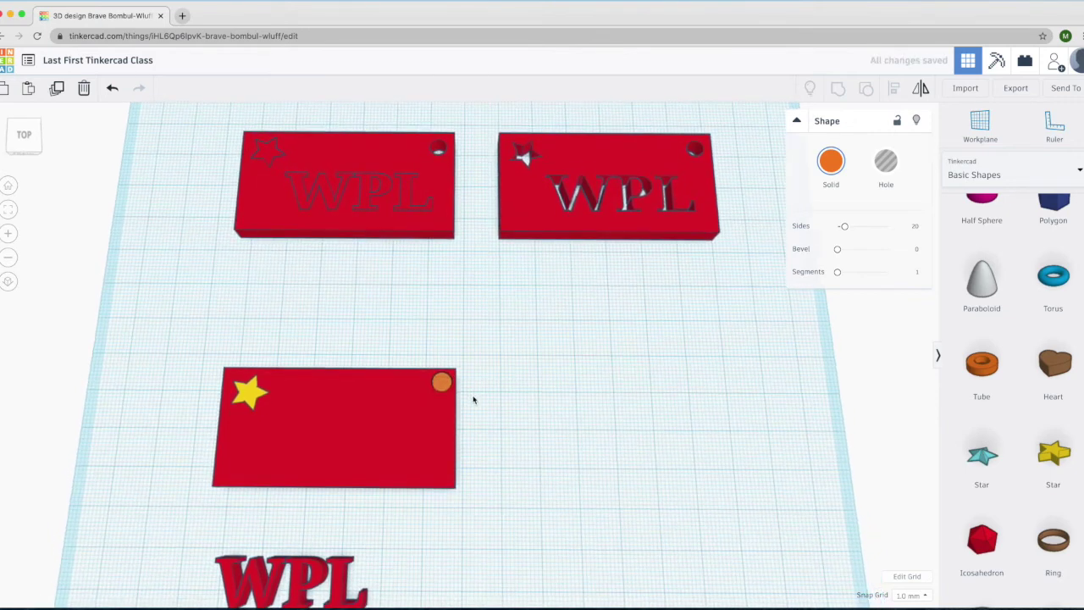
pyautogui.click(495, 404)
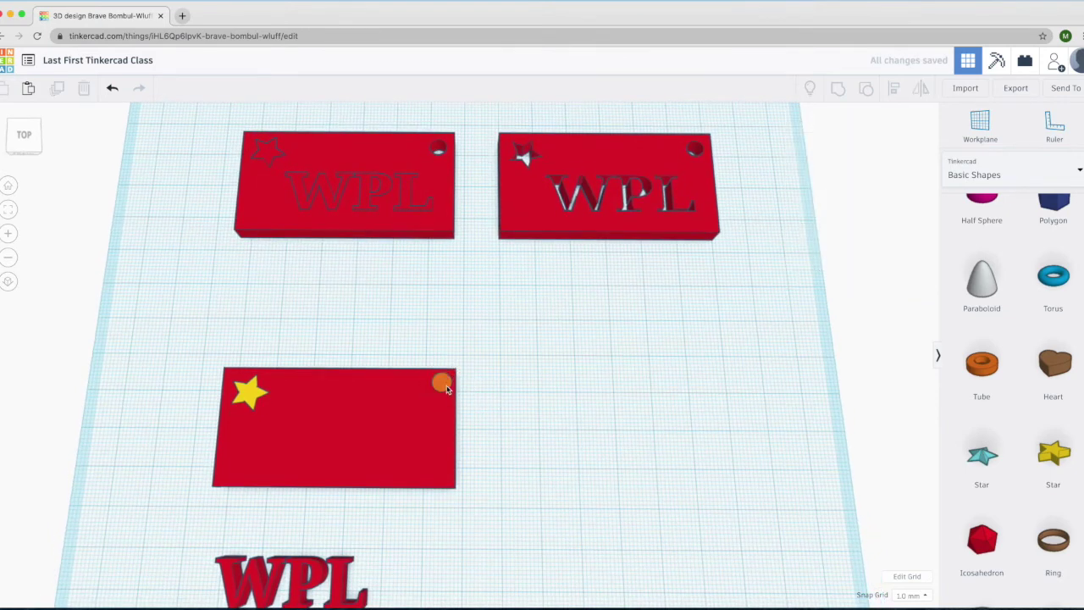
pyautogui.click(444, 391)
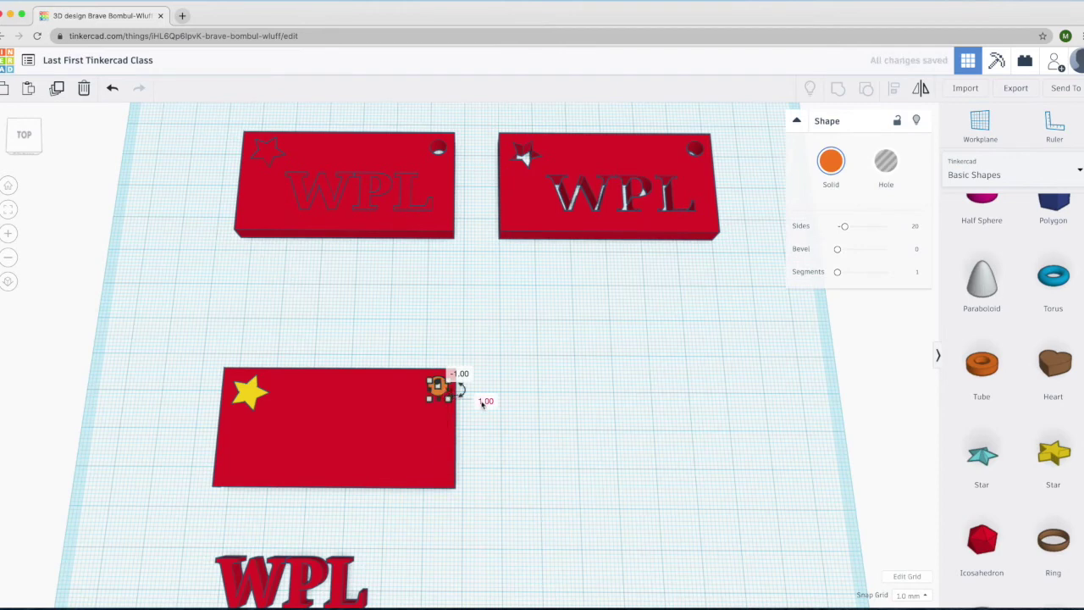
pyautogui.click(484, 401)
pyautogui.press('Return')
pyautogui.click(493, 423)
# - Move the WPL text onto the blank tag, between and in front of the yellow star and the orange cylinder
pyautogui.moveTo(317, 573); pyautogui.dragTo(360, 432)
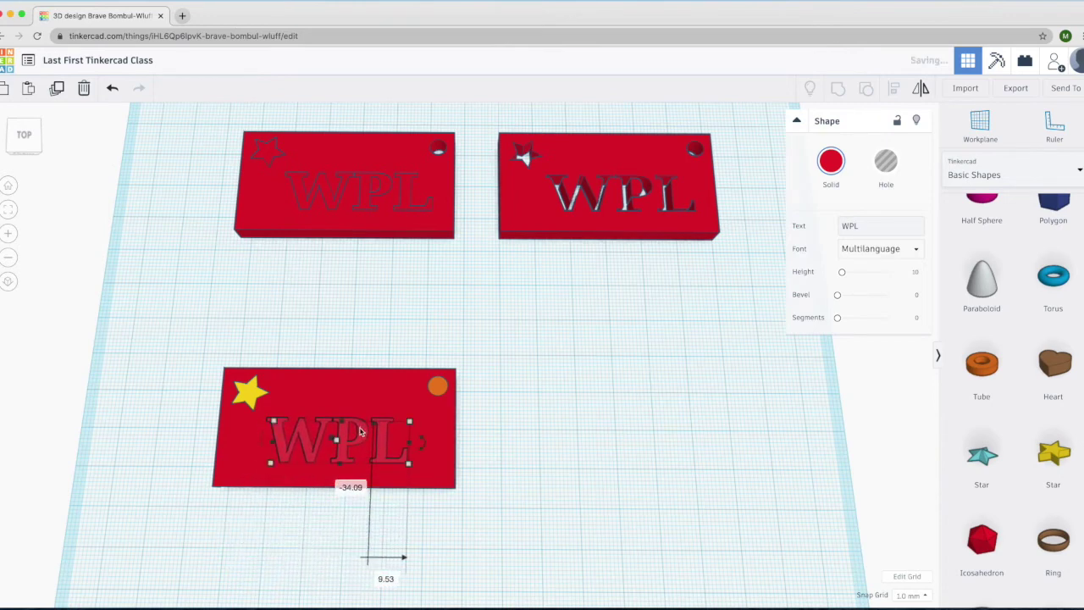
pyautogui.click(505, 470)
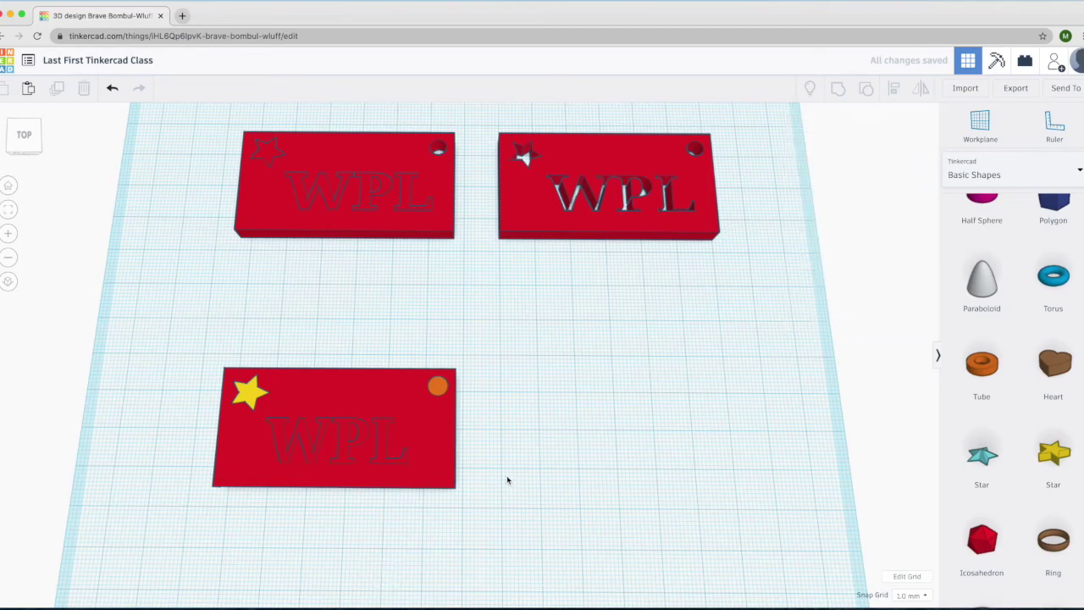
pyautogui.scroll(2, 508, 480)
# - Copy and paste the front tag with its star, cylinder and WPL text, and move the copy 42 mm sideways to stand beside the original
pyautogui.scroll(-4, 508, 479)
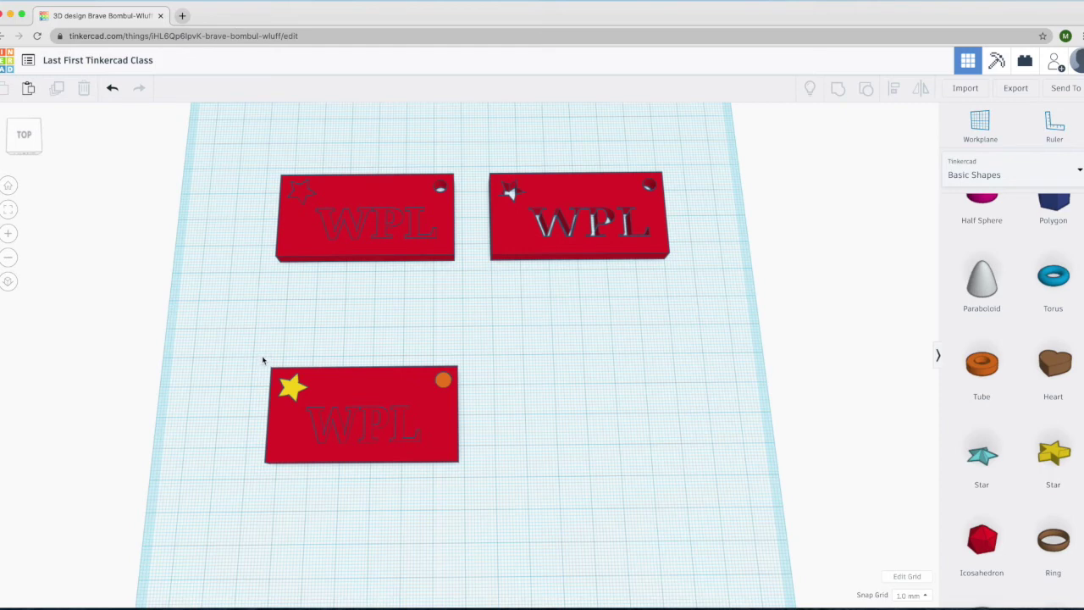
pyautogui.moveTo(261, 358); pyautogui.dragTo(468, 473)
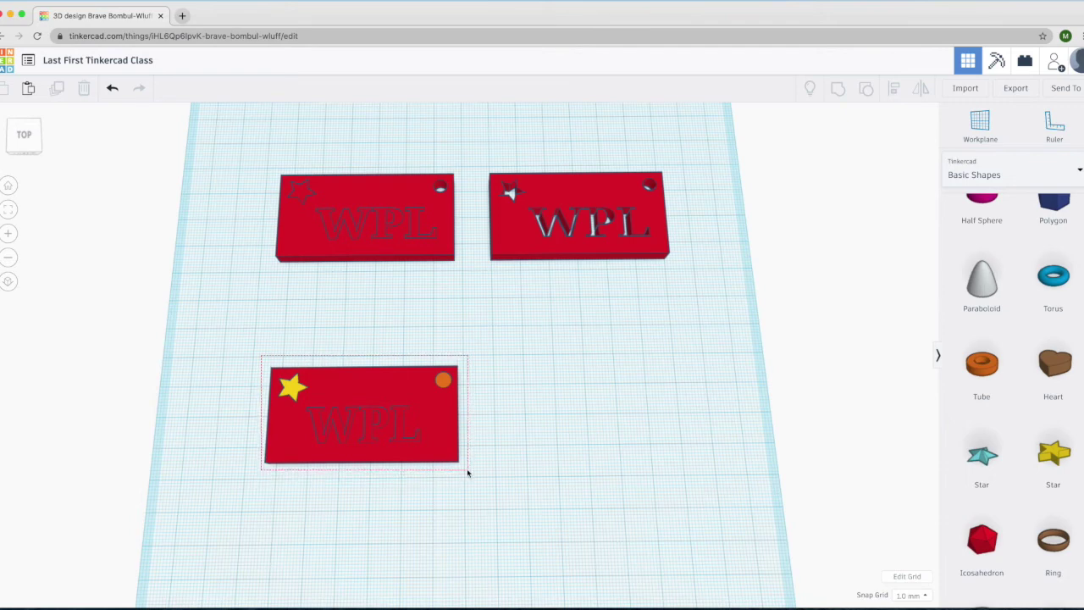
pyautogui.moveTo(468, 474); pyautogui.dragTo(467, 473)
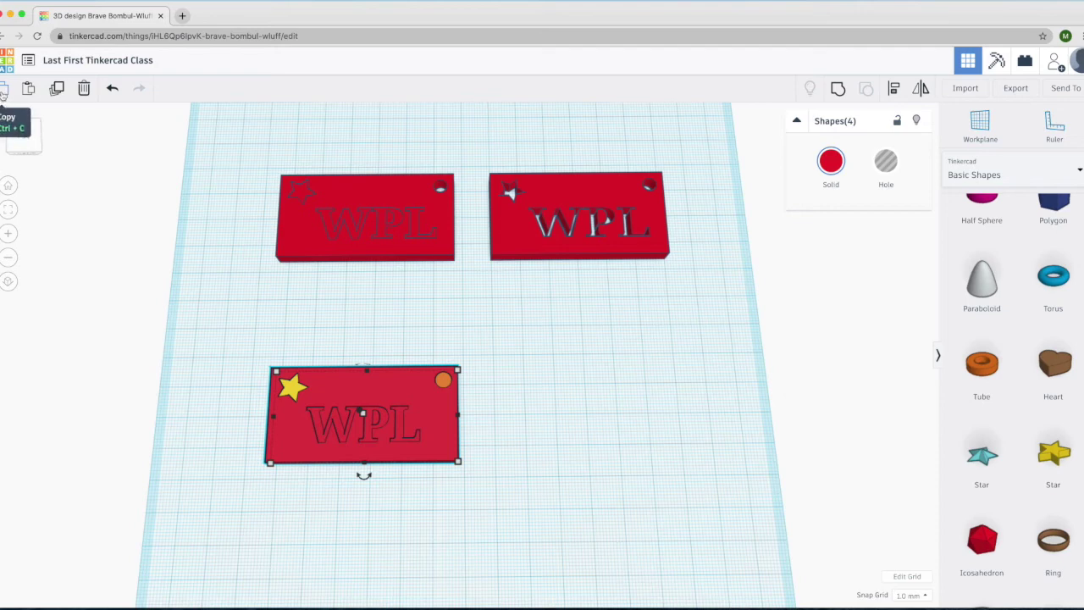
pyautogui.click(2, 91)
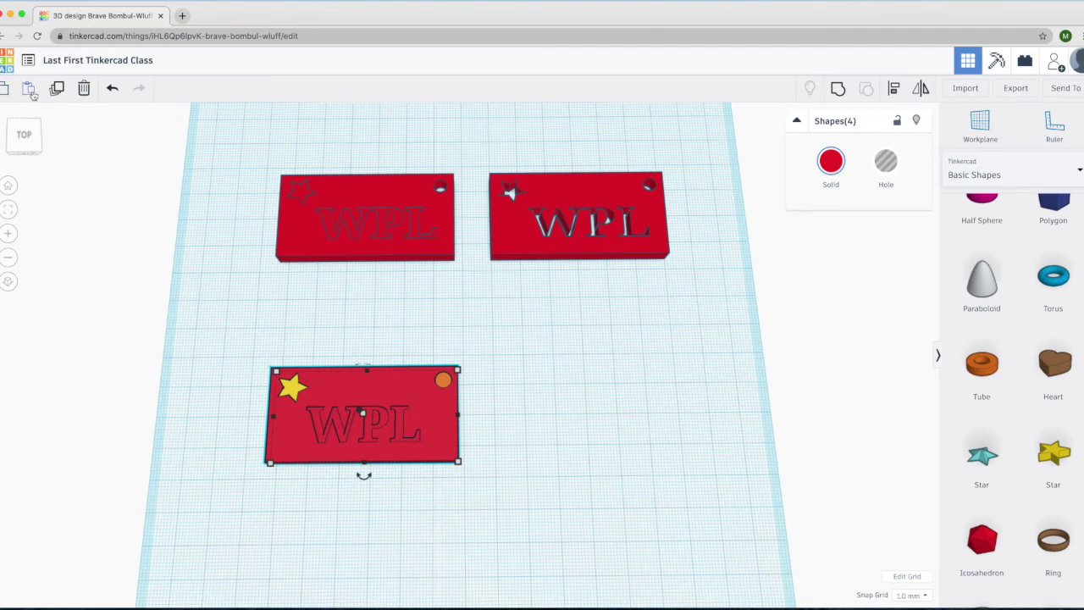
pyautogui.click(29, 90)
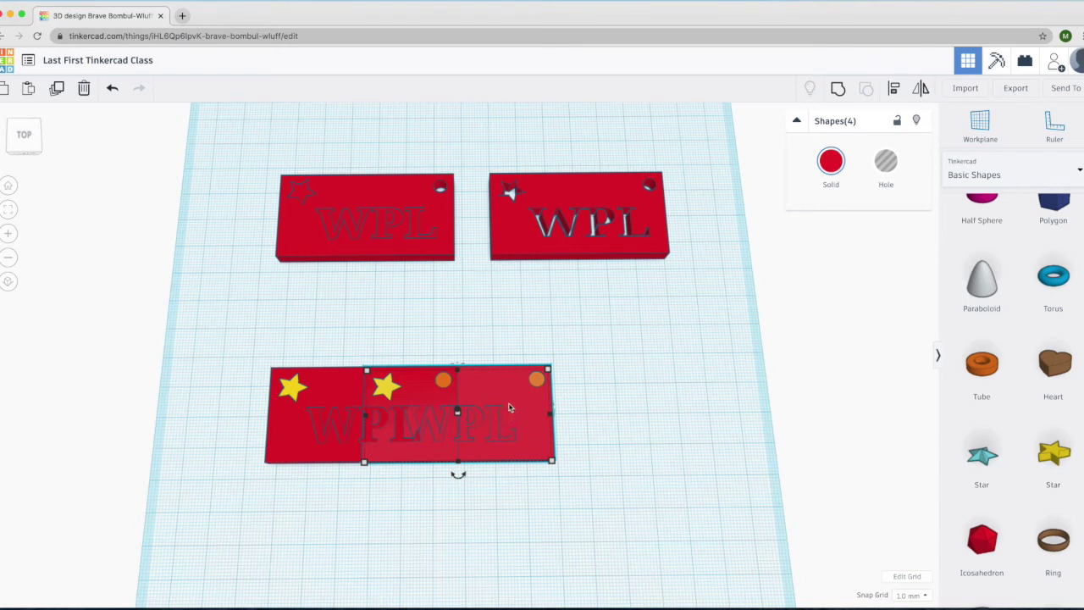
pyautogui.moveTo(509, 408); pyautogui.dragTo(641, 408)
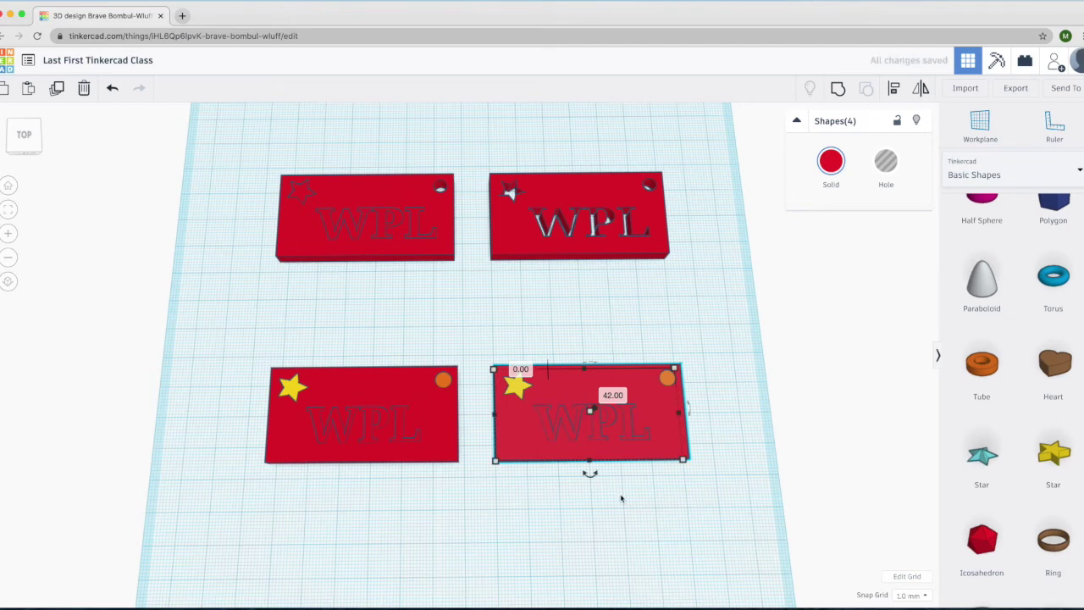
pyautogui.click(621, 499)
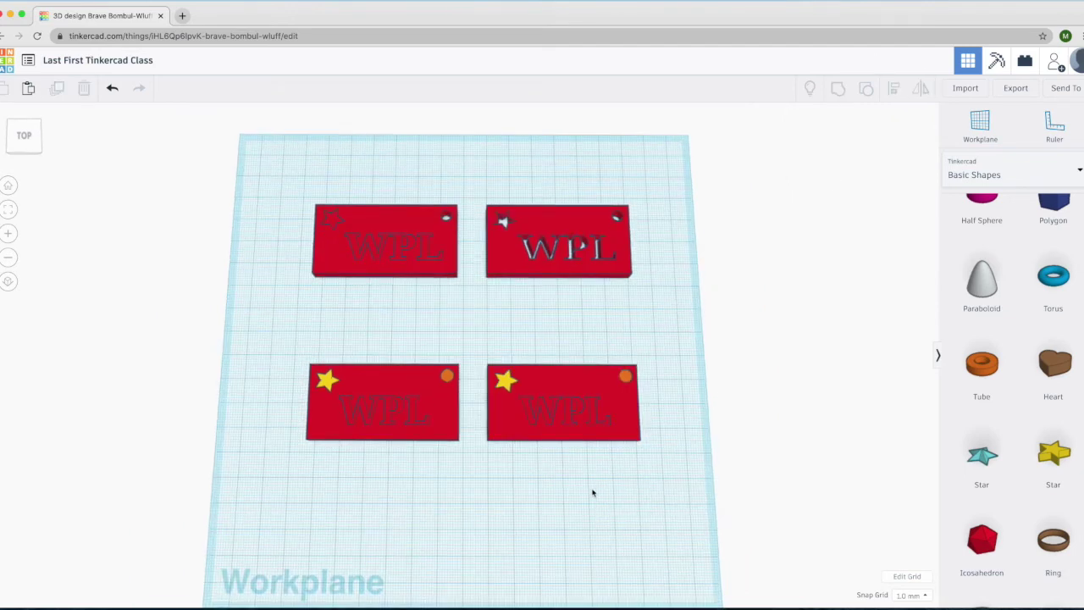
# - Turn the cylinder, the star and the WPL text on the front-right tag into holes
pyautogui.click(627, 384)
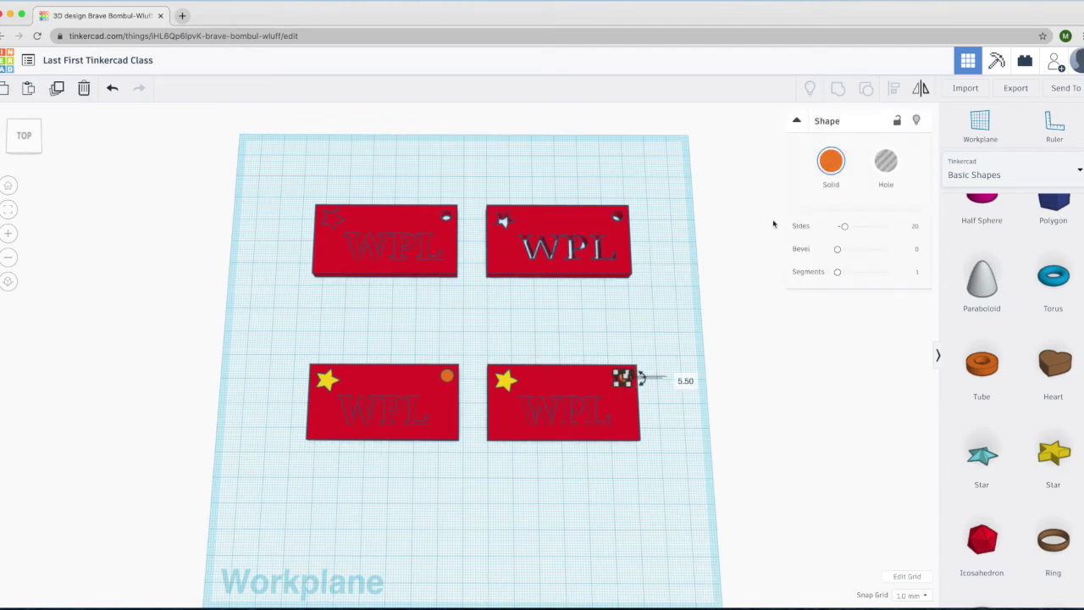
pyautogui.click(889, 168)
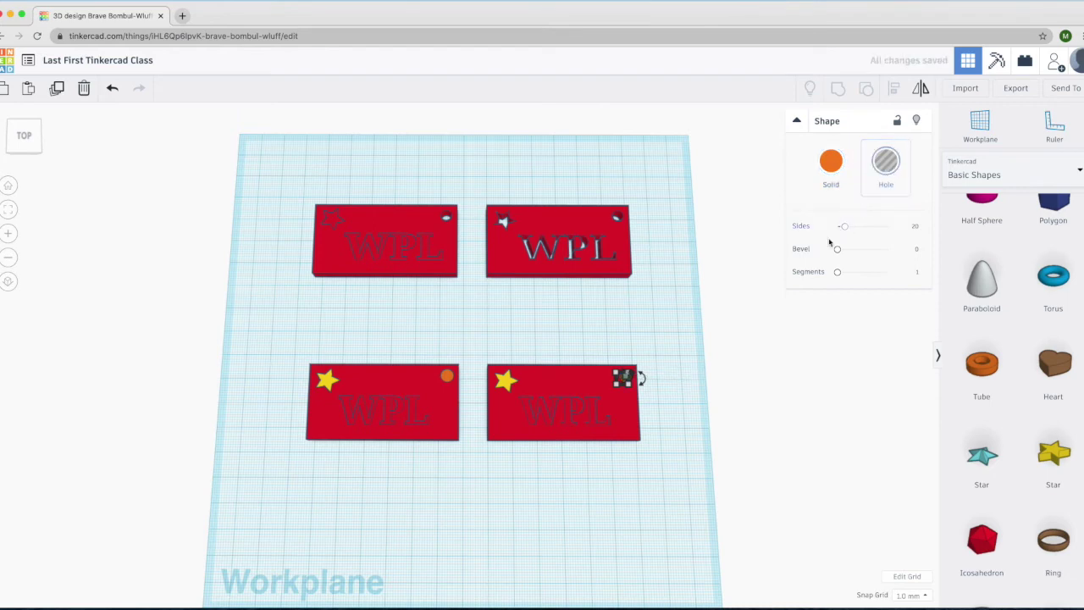
pyautogui.click(658, 407)
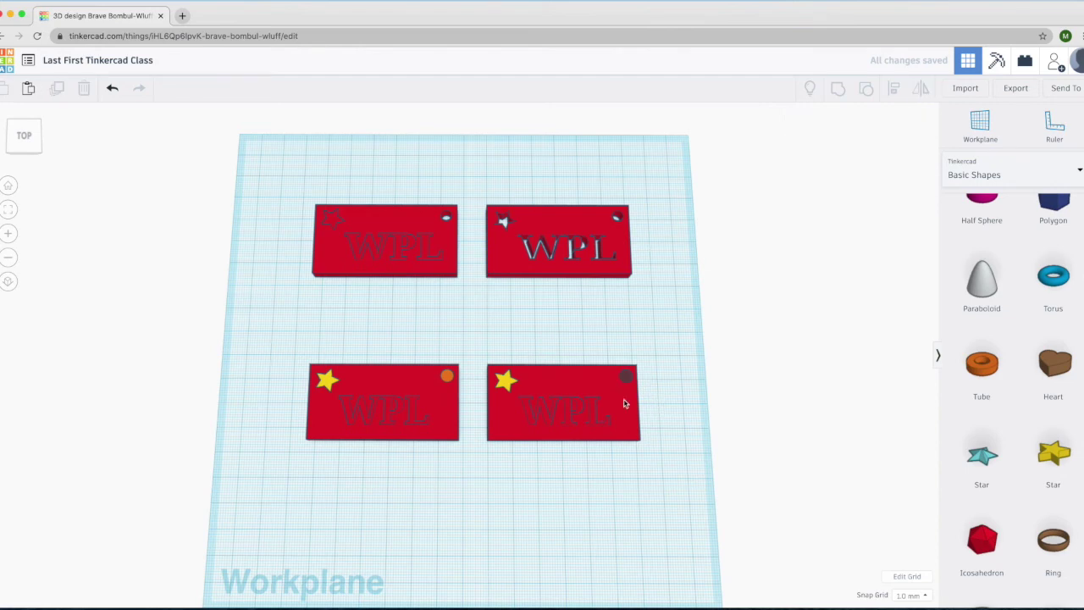
pyautogui.click(508, 387)
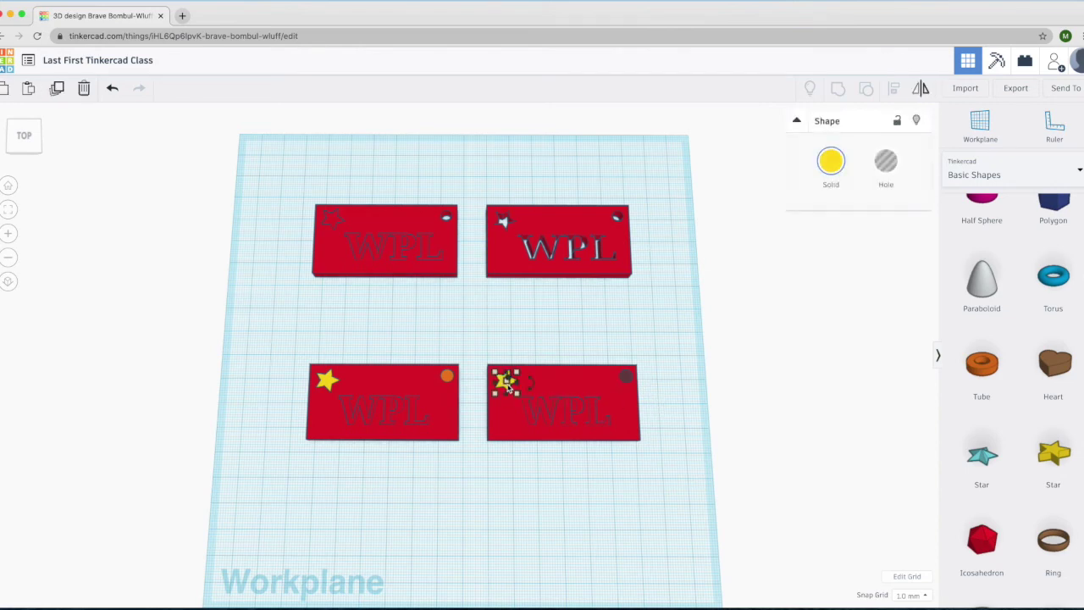
pyautogui.click(885, 167)
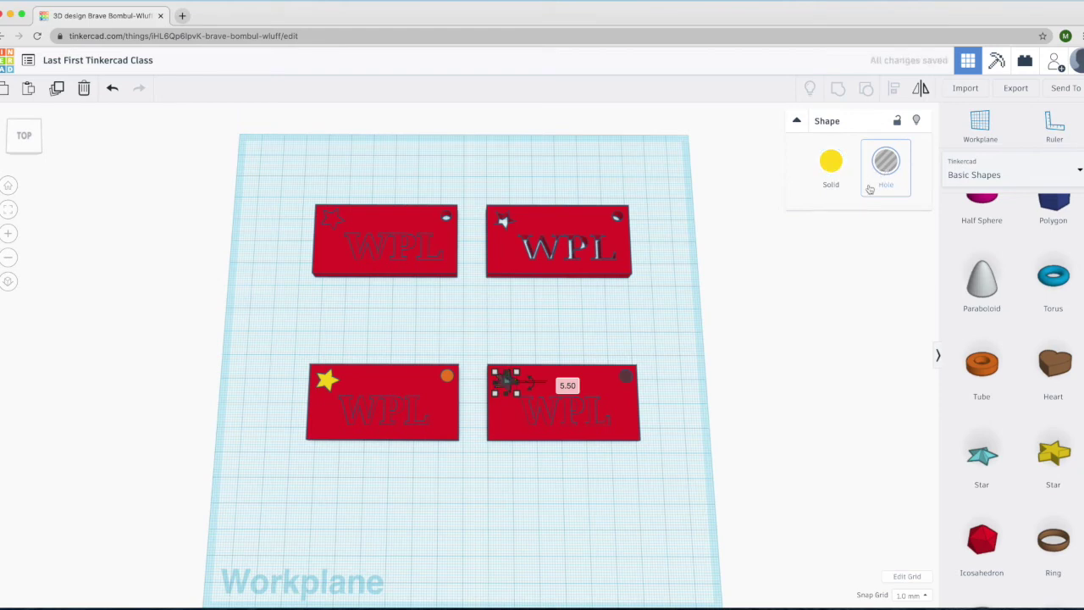
pyautogui.click(633, 468)
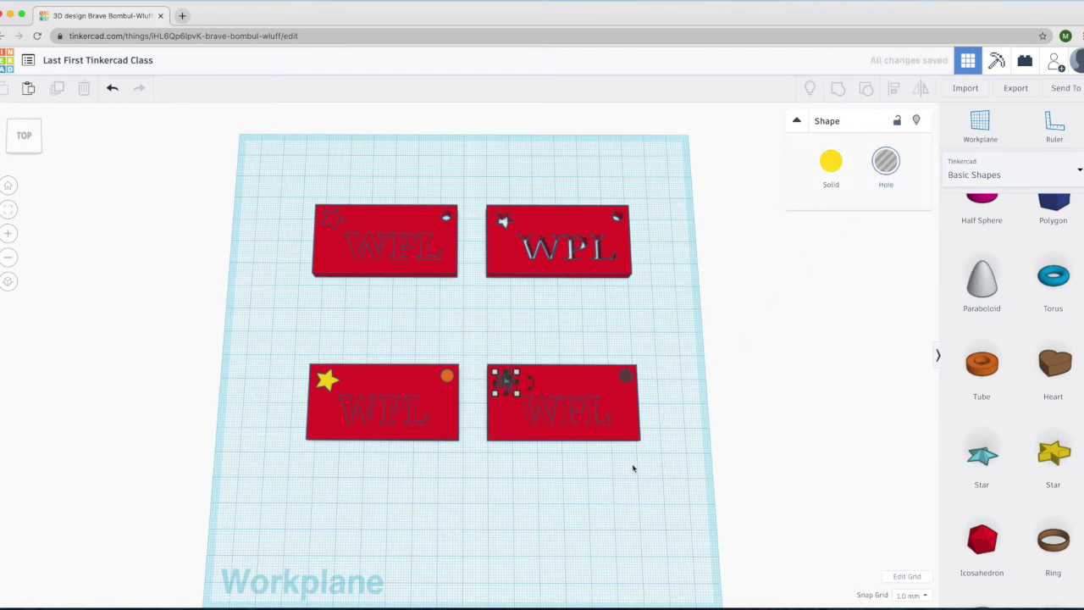
pyautogui.click(552, 421)
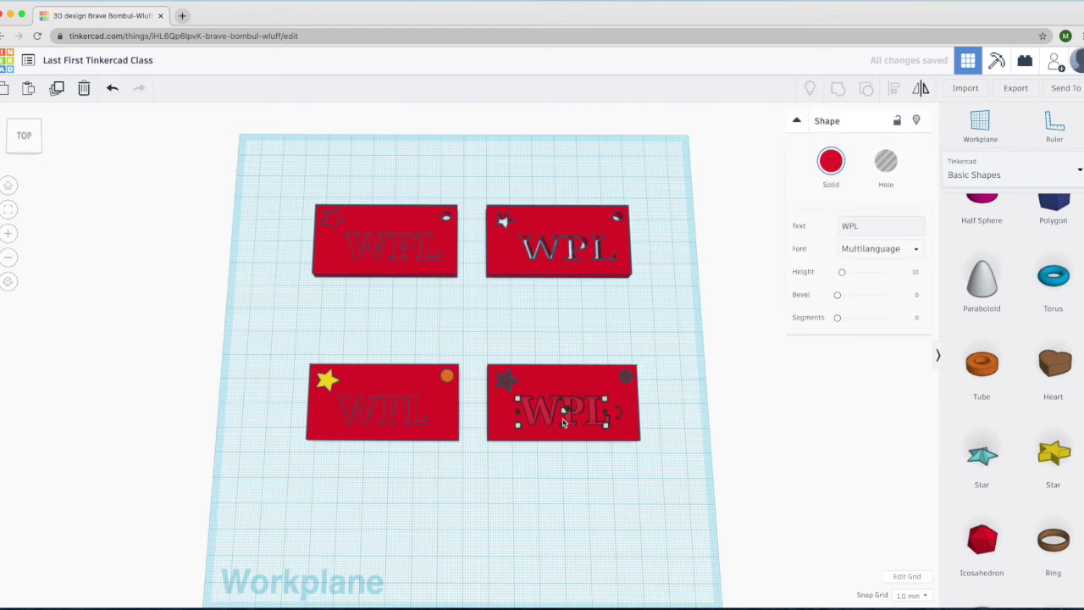
pyautogui.click(892, 176)
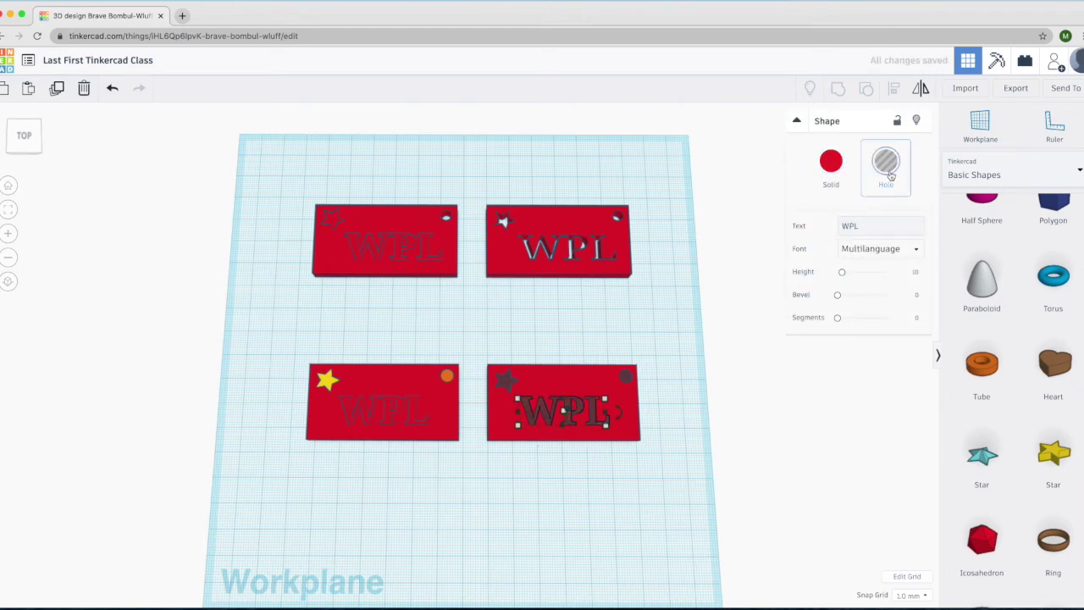
pyautogui.click(475, 441)
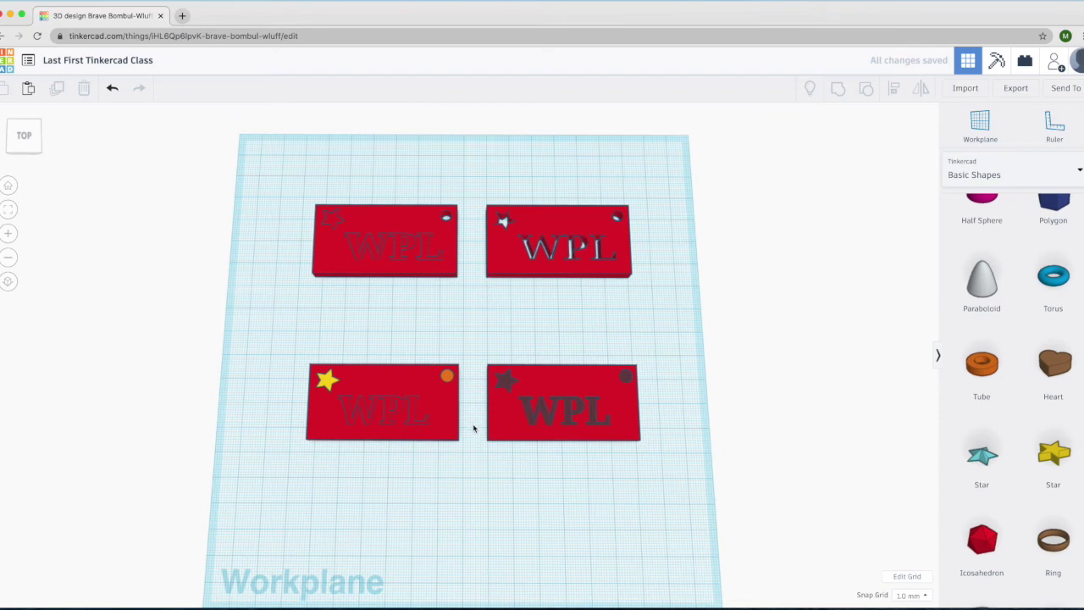
# - Turn the orange cylinder on the front-left tag into a hole, keeping its star and text solid
pyautogui.click(447, 379)
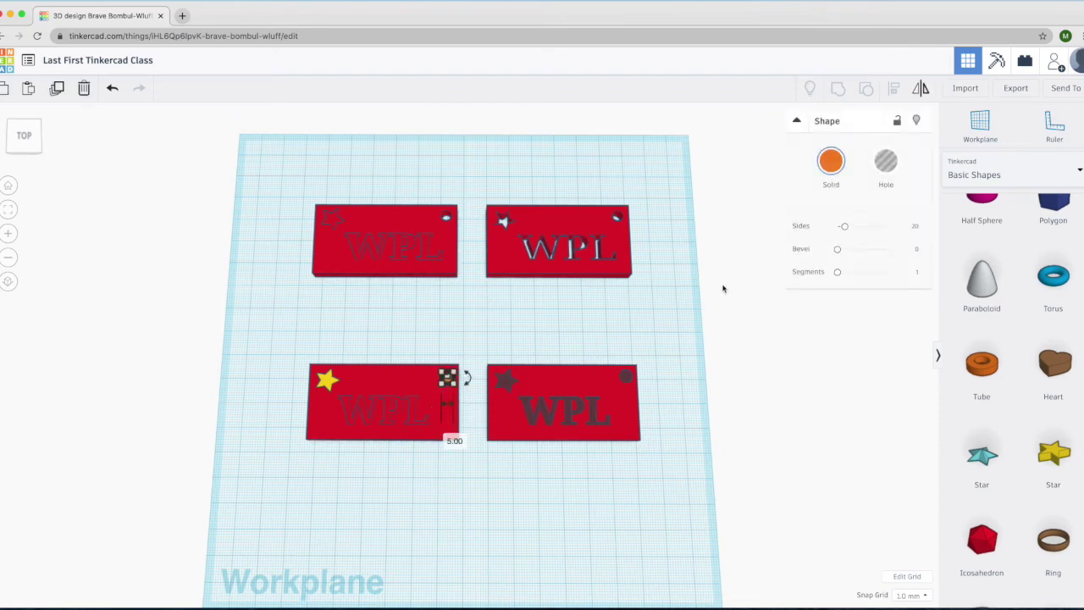
pyautogui.click(888, 173)
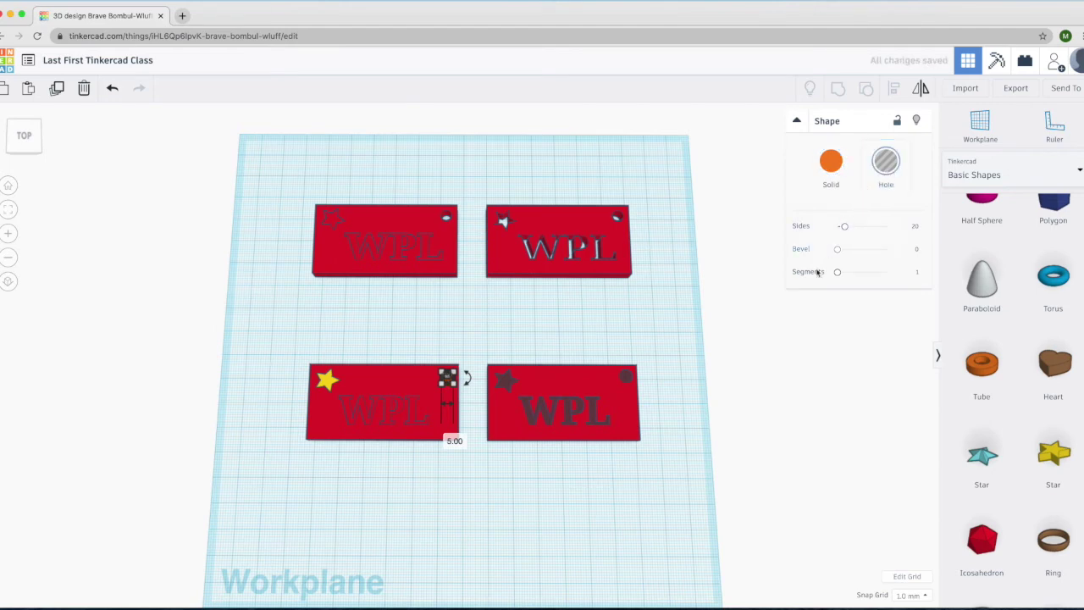
pyautogui.click(627, 491)
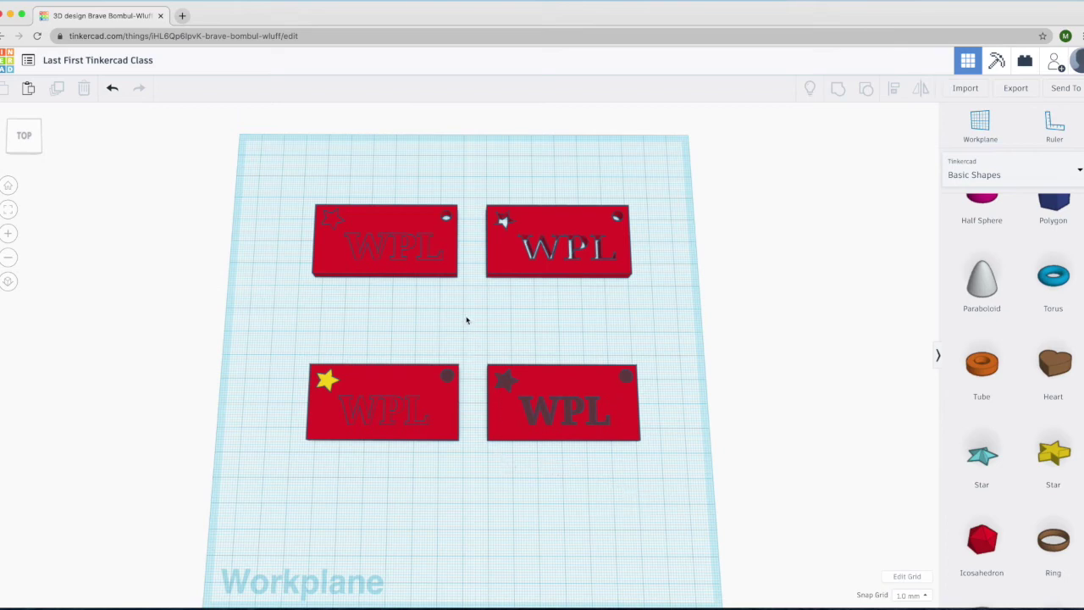
# - Group the front-right tag with its star, text and cylinder holes to cut them out of the plate
pyautogui.moveTo(481, 356); pyautogui.dragTo(645, 455)
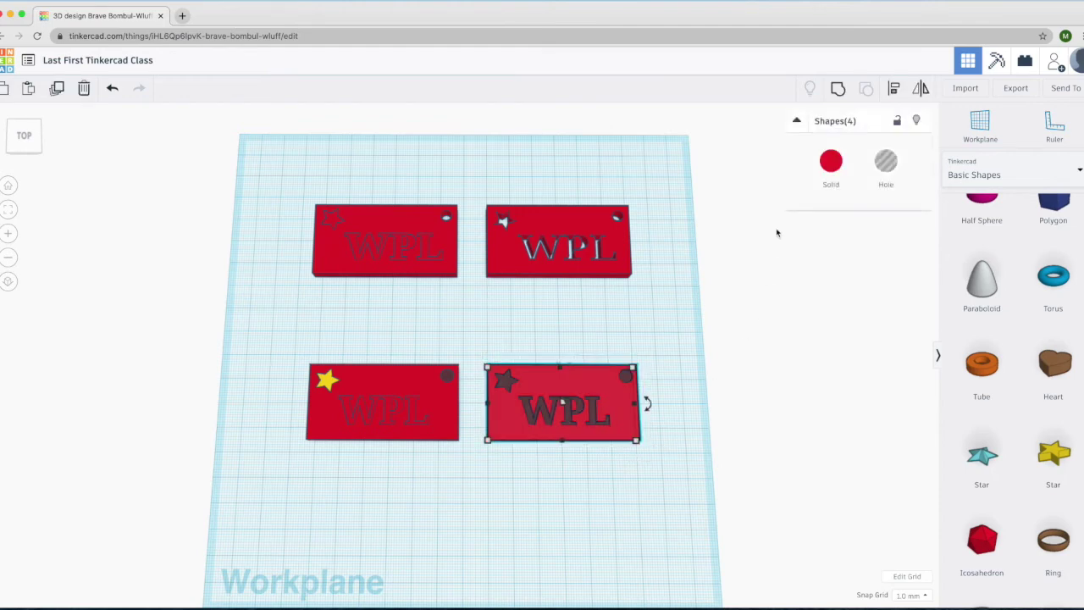
pyautogui.click(838, 89)
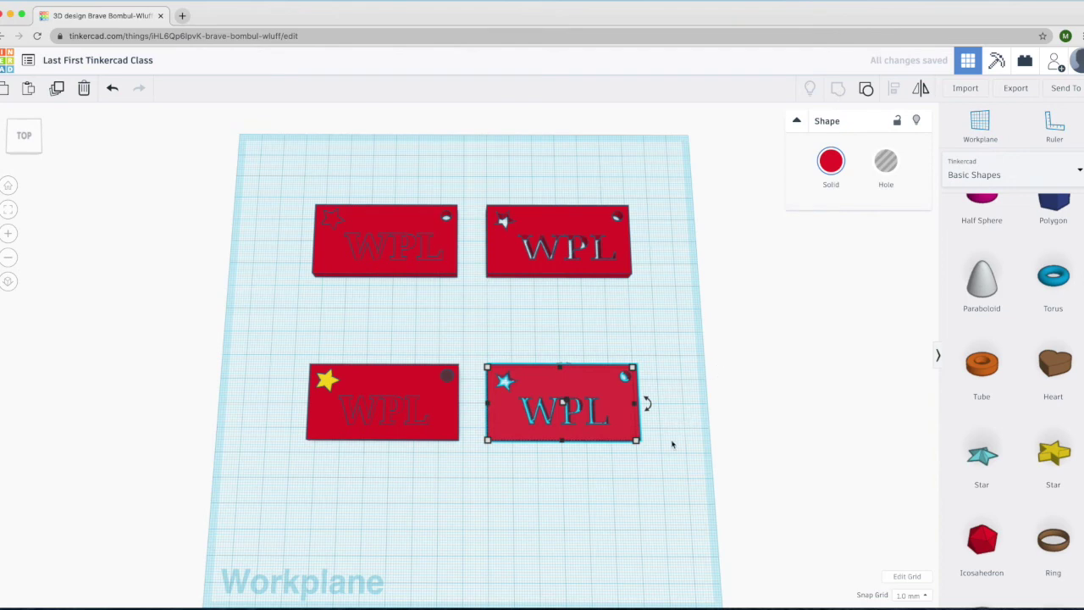
pyautogui.click(616, 476)
# - Group the front-left tag with its solid star, solid WPL text and cylinder hole
pyautogui.moveTo(617, 471)
pyautogui.mouseDown(button='right')
pyautogui.moveTo(602, 472)
pyautogui.moveTo(611, 483)
pyautogui.mouseUp(button='right')
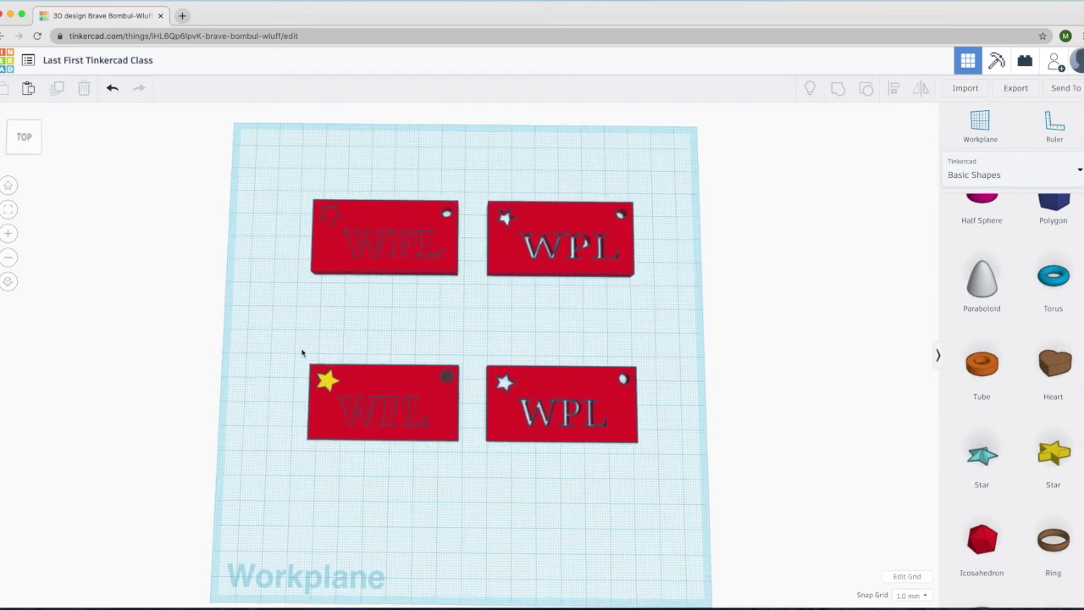
pyautogui.moveTo(301, 357); pyautogui.dragTo(466, 452)
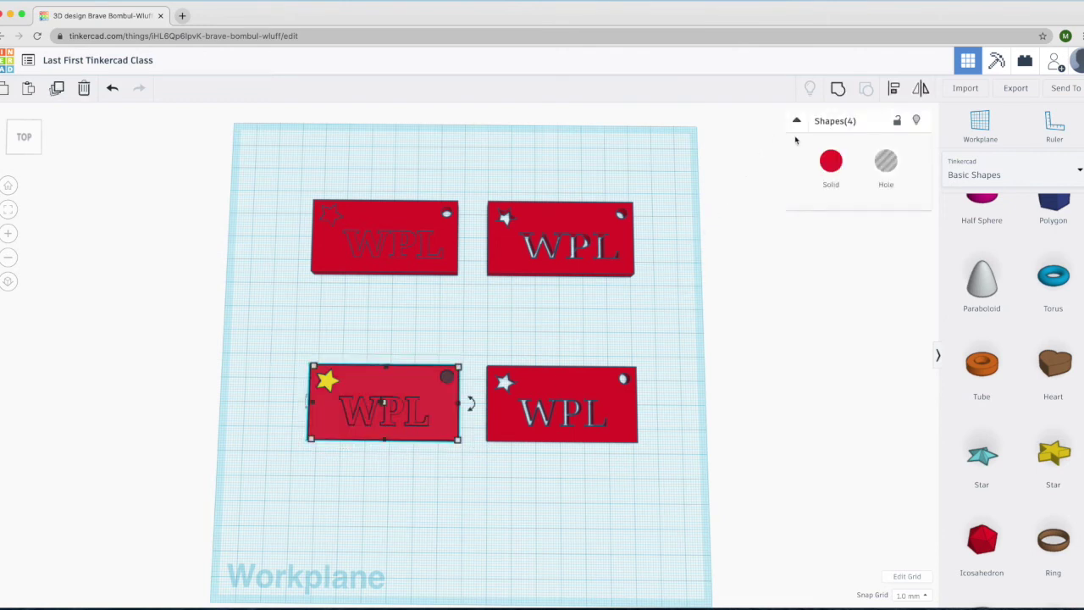
pyautogui.click(837, 93)
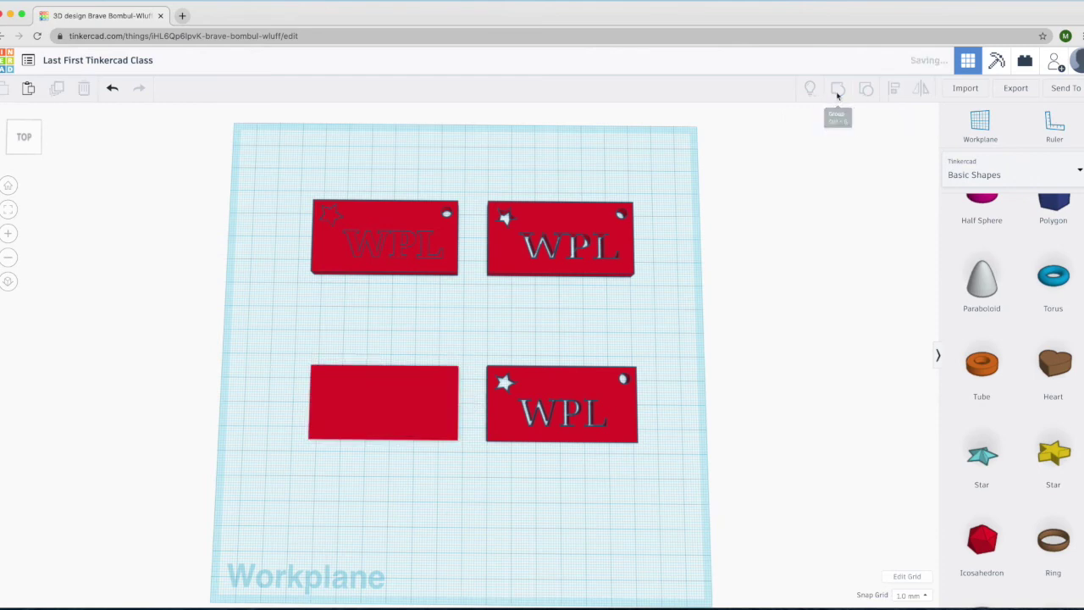
pyautogui.click(609, 471)
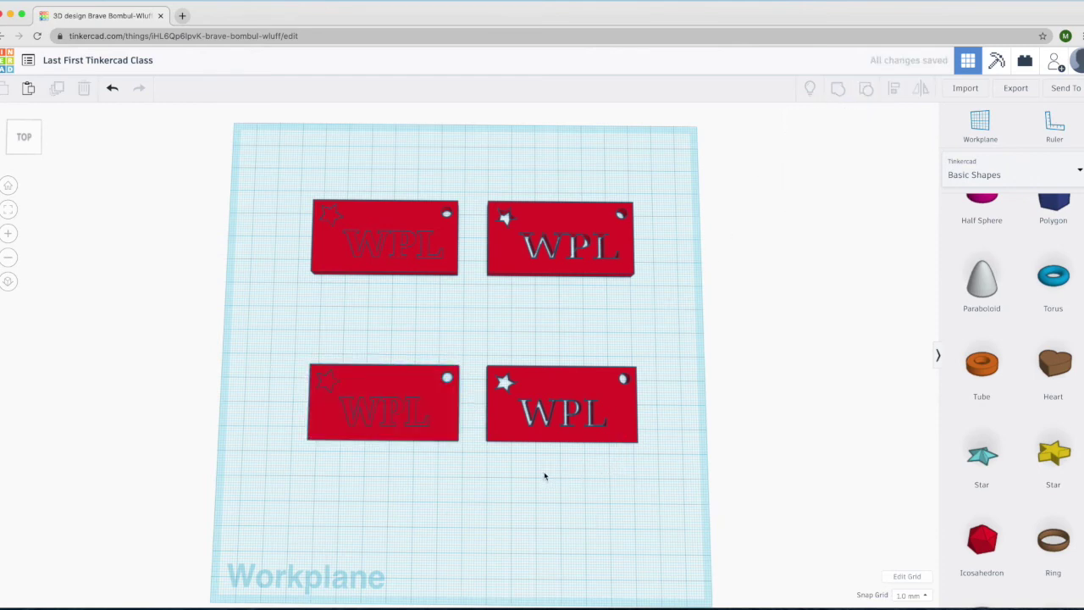
# - Ungroup the front-left tag and move its WPL text off the plate to the empty area in front of it
pyautogui.moveTo(554, 477); pyautogui.dragTo(559, 477, button='right')
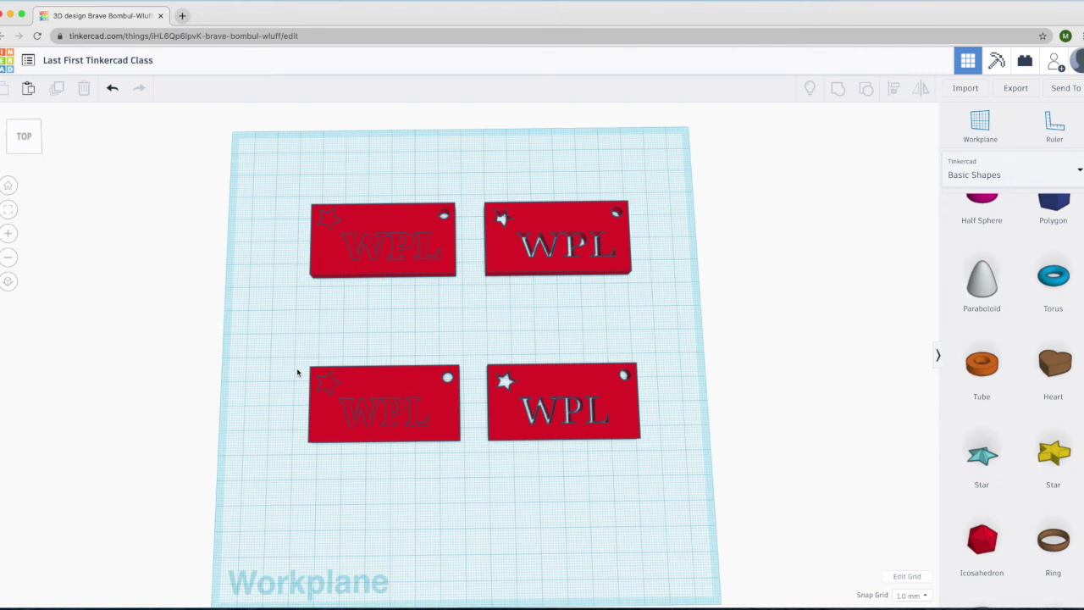
pyautogui.moveTo(299, 366); pyautogui.dragTo(466, 454)
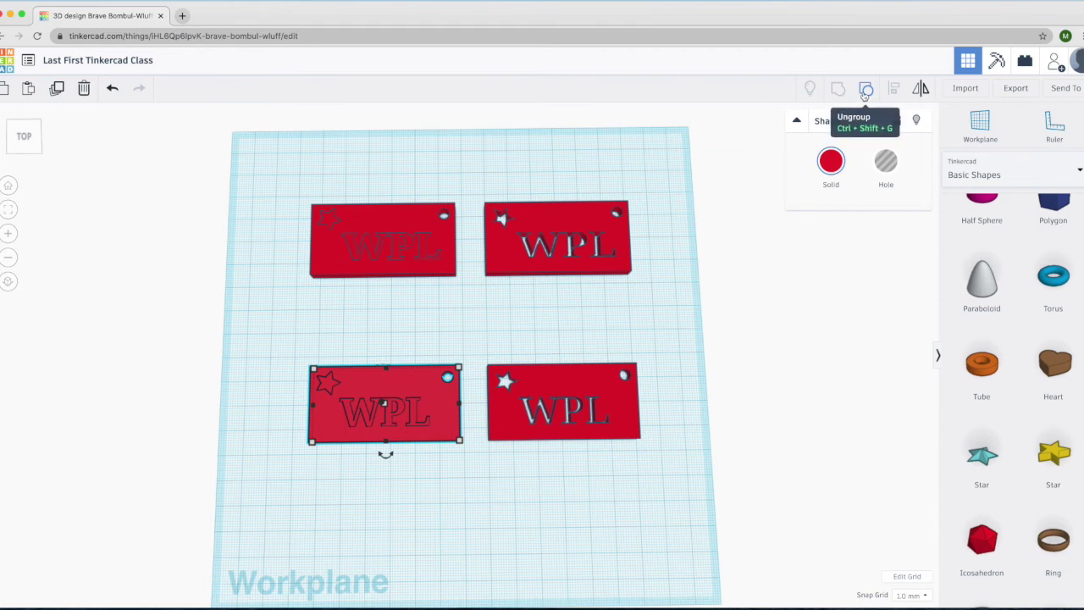
pyautogui.click(865, 91)
pyautogui.click(458, 491)
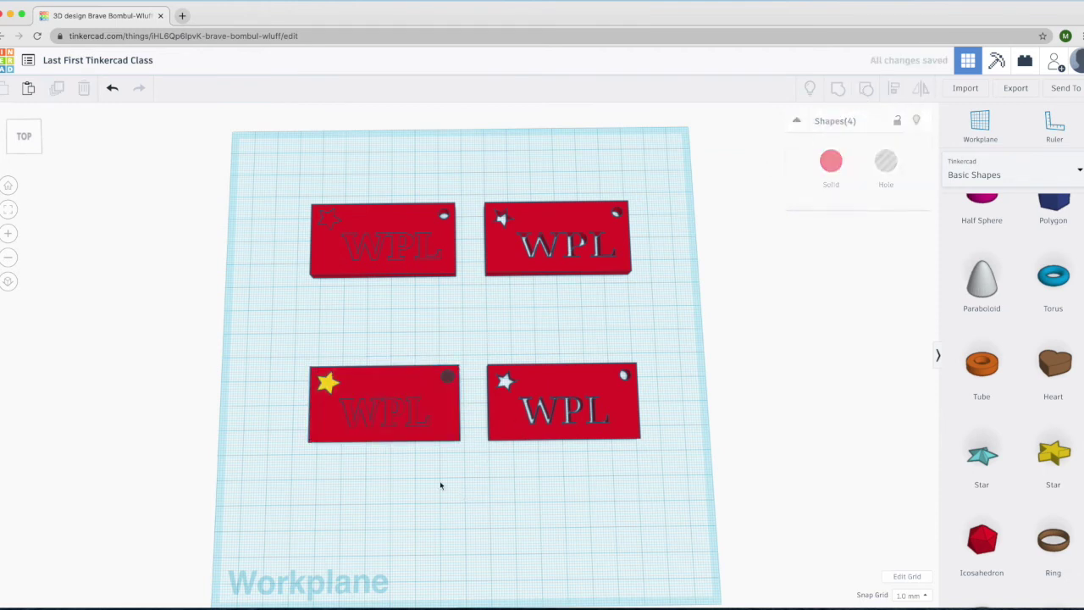
pyautogui.moveTo(391, 426); pyautogui.dragTo(393, 484)
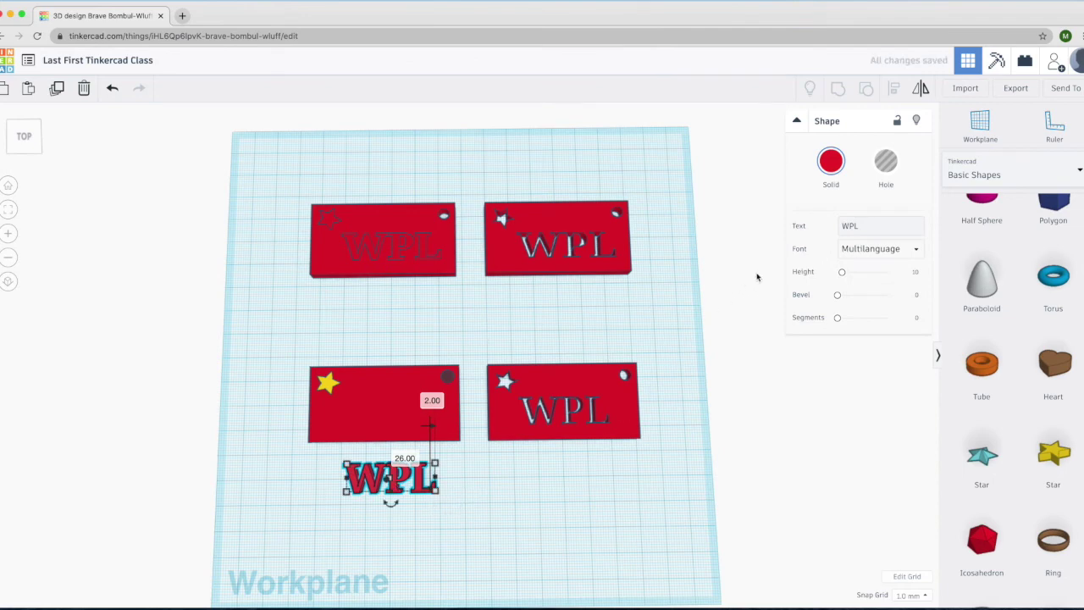
# - Change the wording of the separated WPL text shape to TMB
pyautogui.click(853, 227)
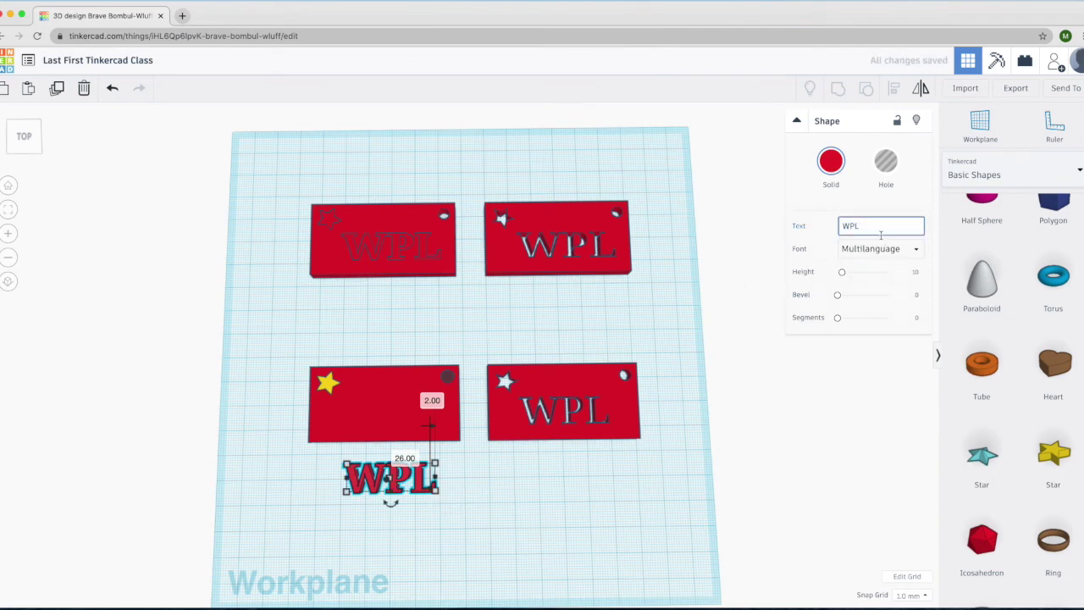
pyautogui.press('BackSpace')
pyautogui.press('BackSpace')
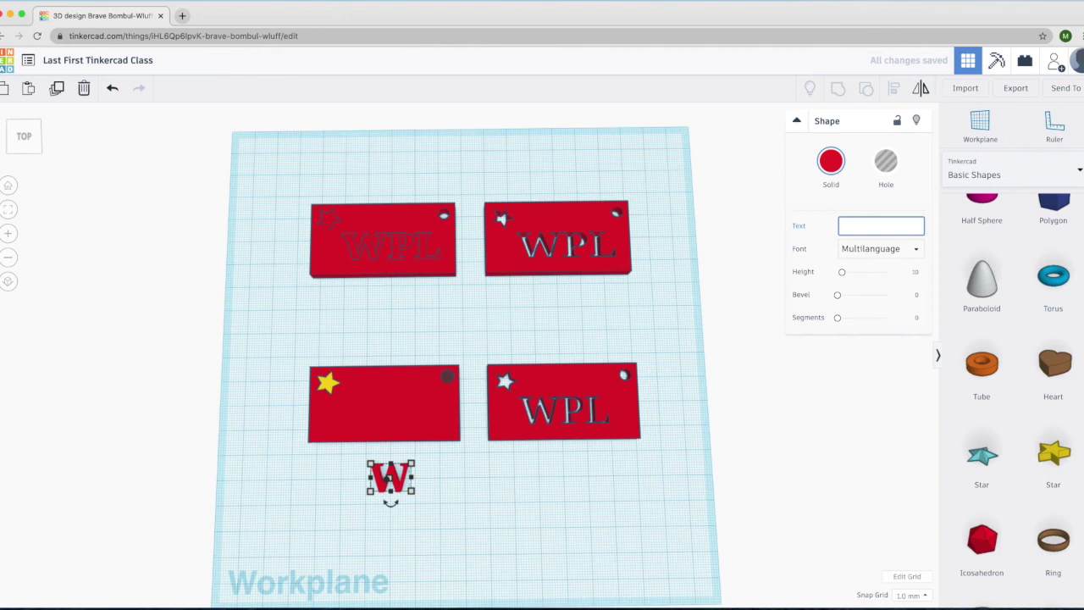
pyautogui.write('T')
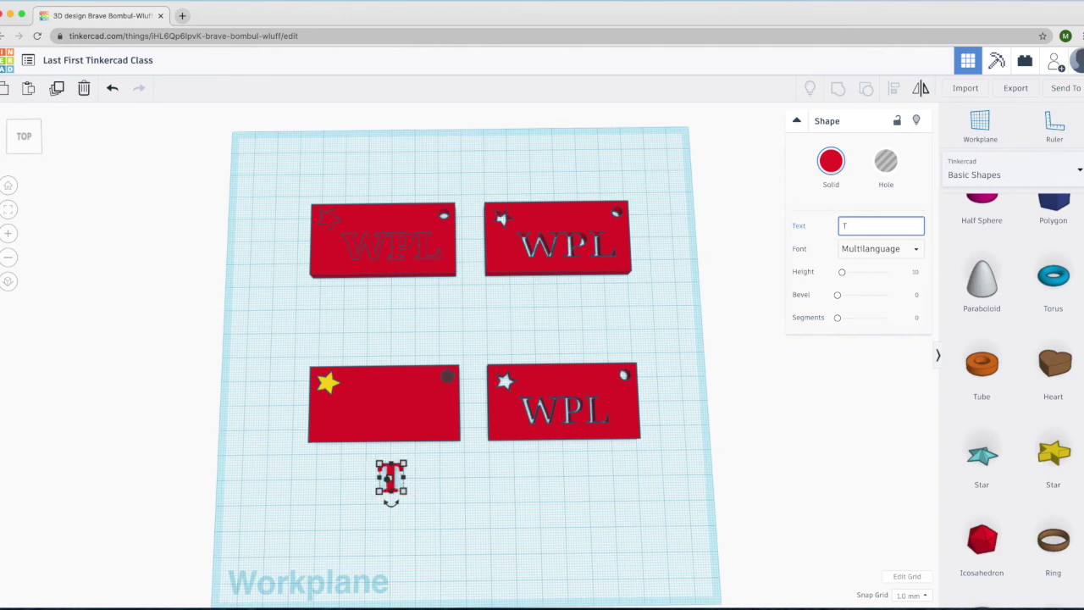
pyautogui.write('MB')
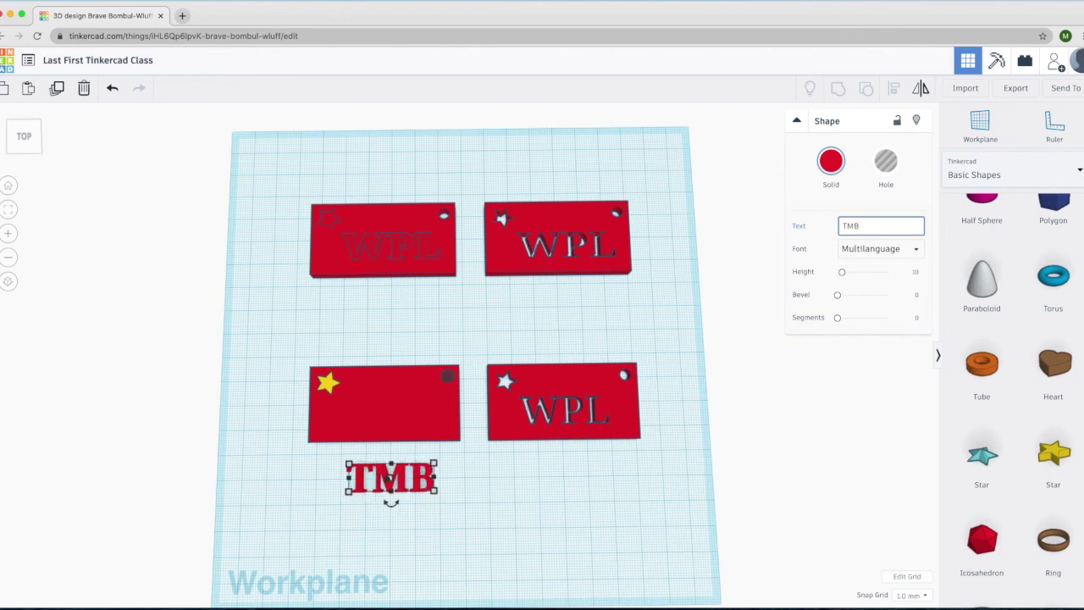
pyautogui.click(561, 472)
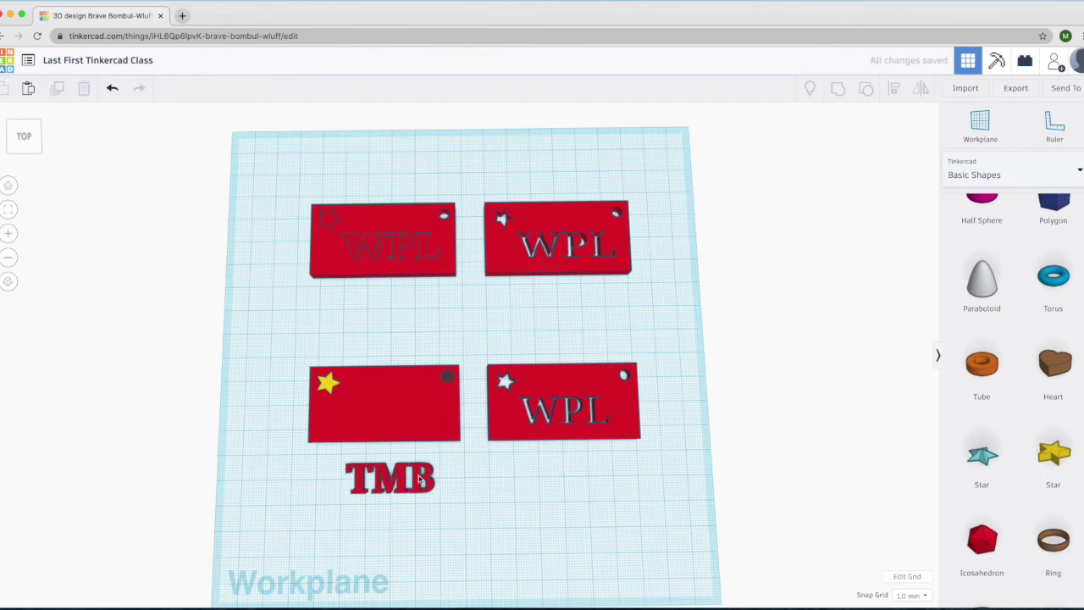
# - Move the TMB text back onto the front-left plate and group it with the plate, star and cylinder hole
pyautogui.moveTo(405, 483); pyautogui.dragTo(404, 420)
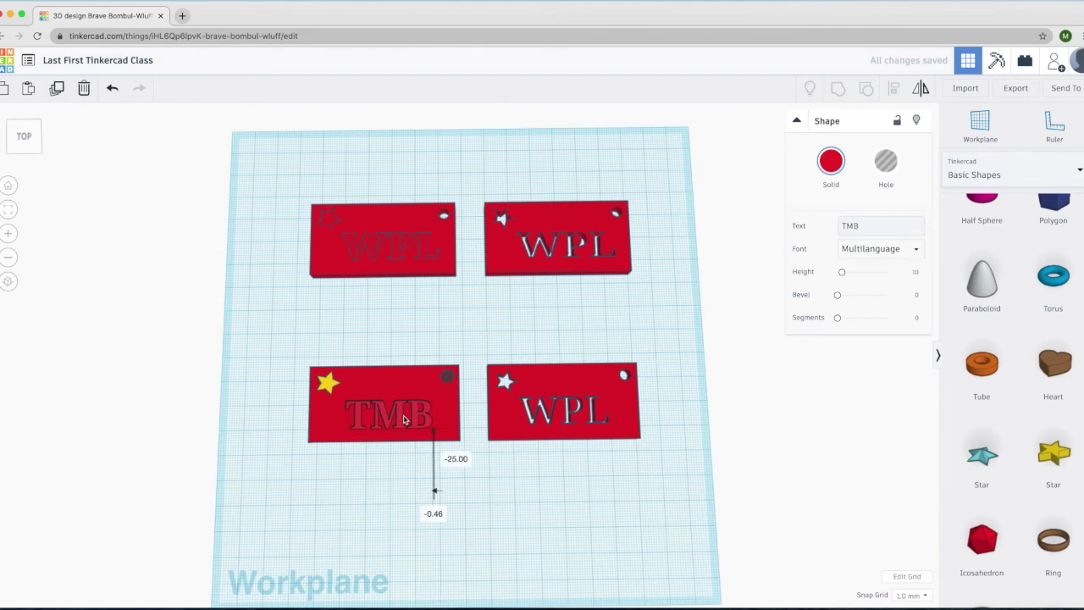
pyautogui.click(398, 465)
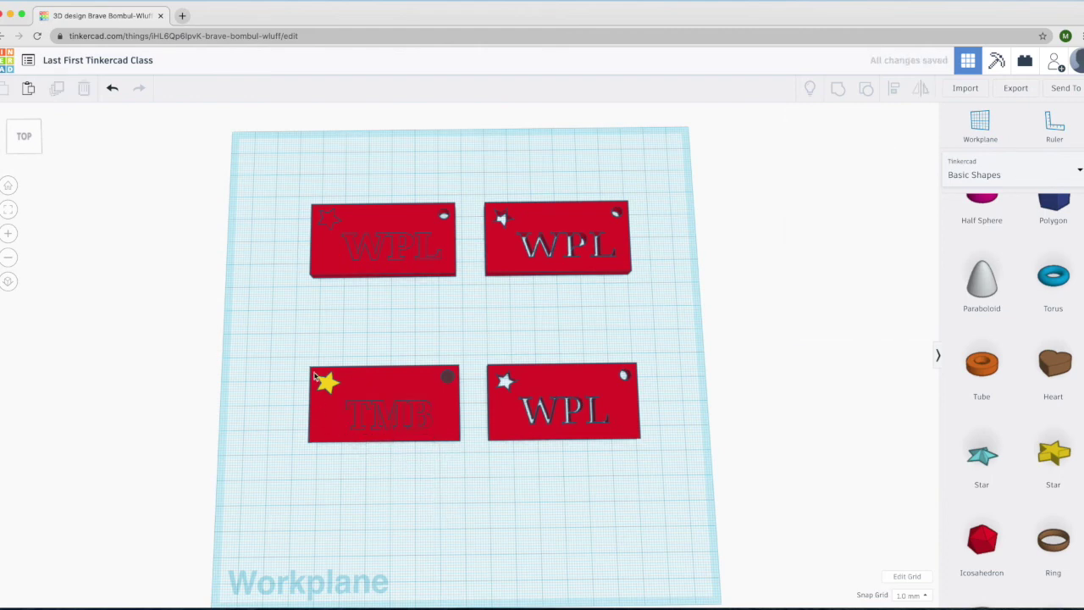
pyautogui.moveTo(340, 415); pyautogui.dragTo(465, 449)
pyautogui.click(838, 88)
pyautogui.click(476, 473)
pyautogui.moveTo(474, 474); pyautogui.dragTo(475, 460, button='right')
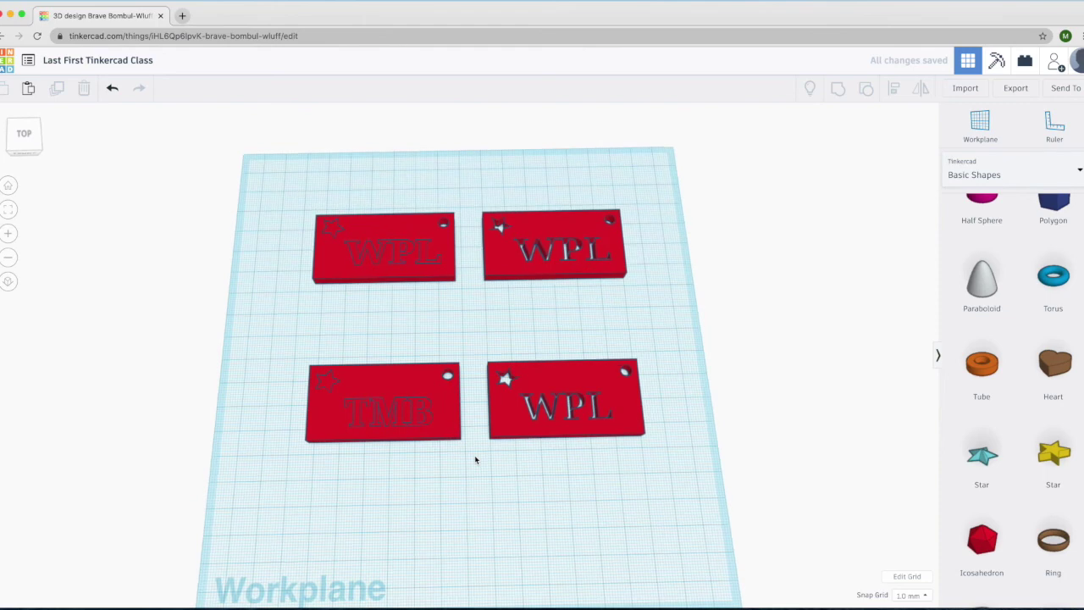
pyautogui.moveTo(474, 460); pyautogui.dragTo(474, 470, button='right')
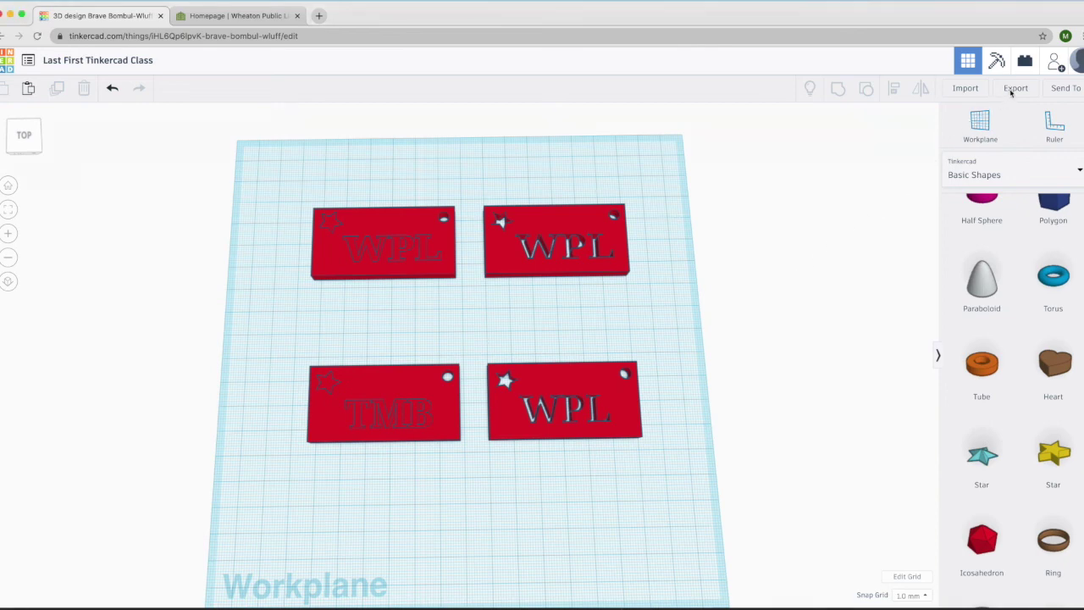
# - Export everything in the design as an STL file for 3D printing
pyautogui.click(1014, 94)
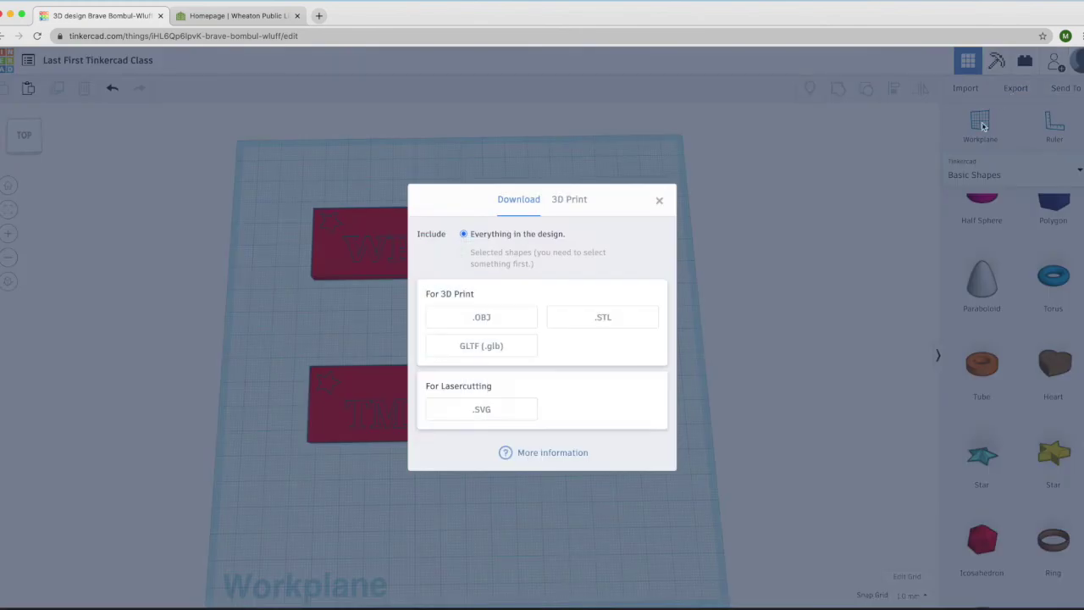
pyautogui.click(601, 326)
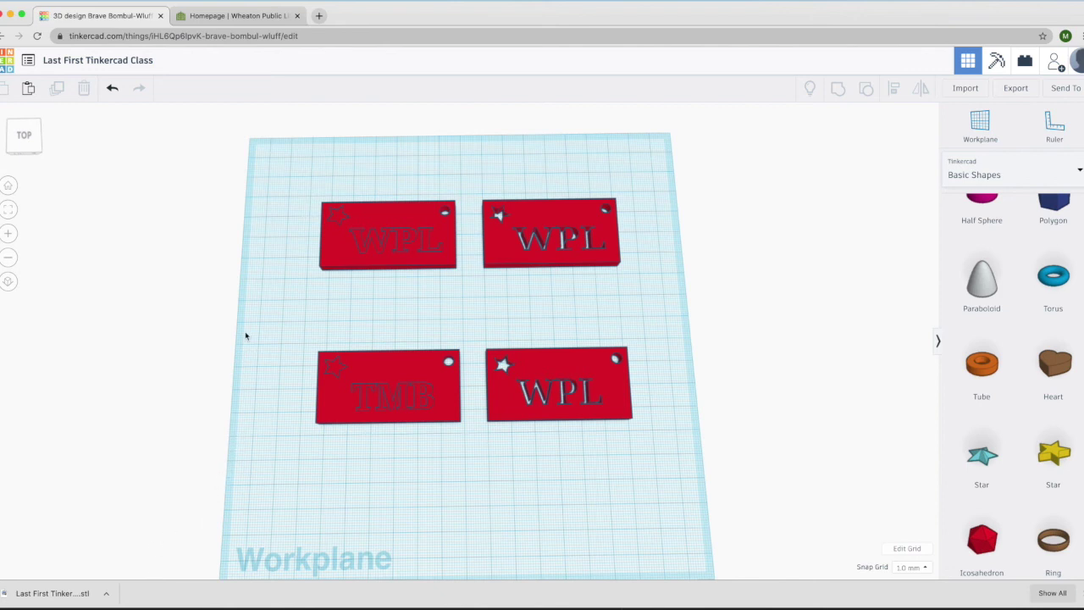
# - Switch to the Wheaton Public Library website and open the Tech Center's submission form for sending a file to print in 3D
pyautogui.click(234, 17)
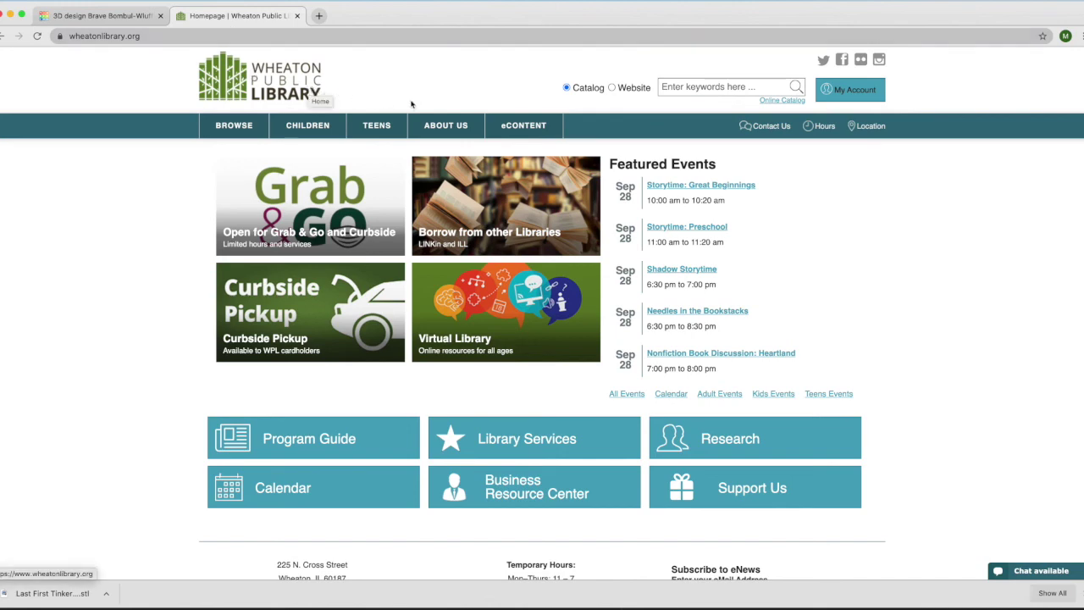
pyautogui.moveTo(442, 127)
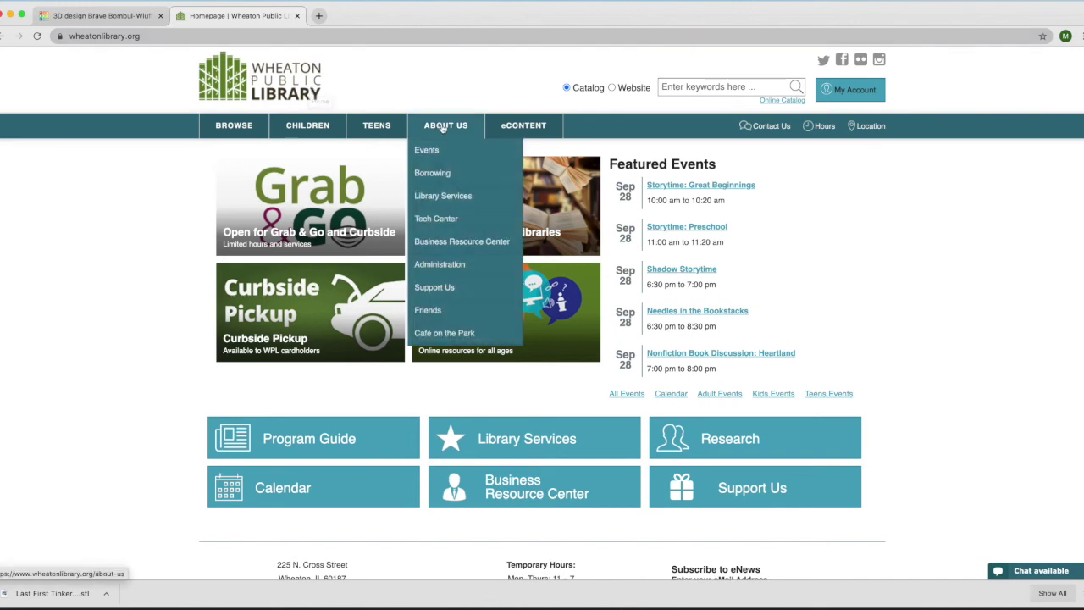
pyautogui.click(444, 222)
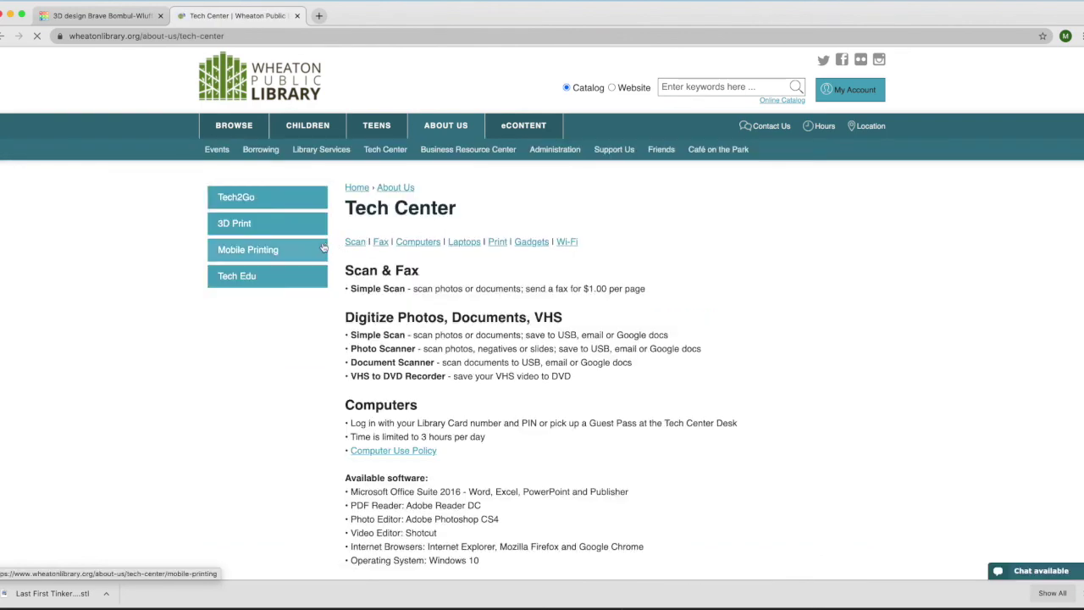
pyautogui.click(249, 224)
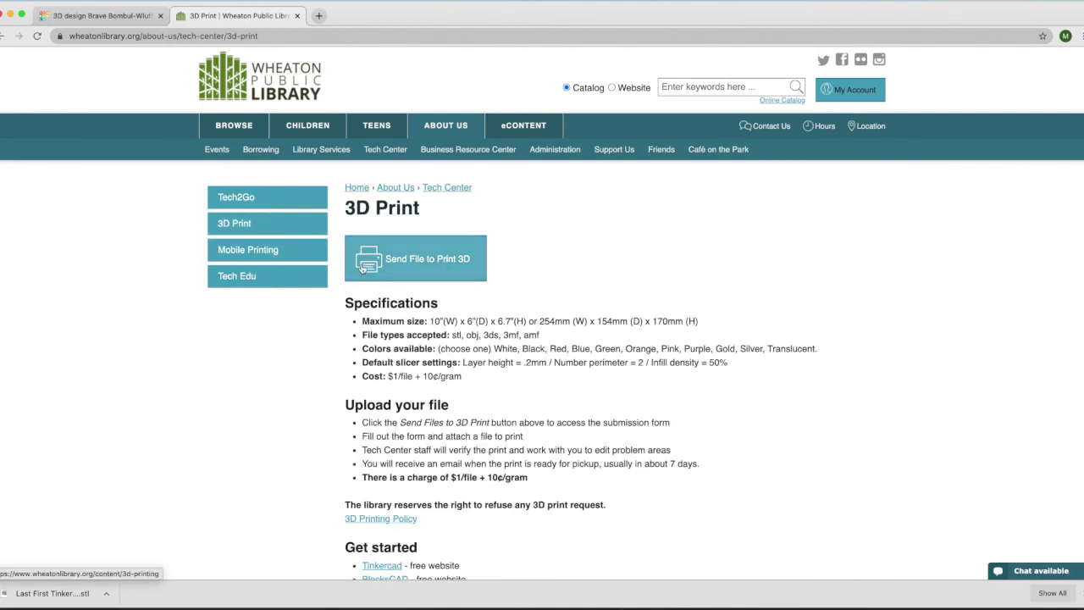
pyautogui.click(395, 263)
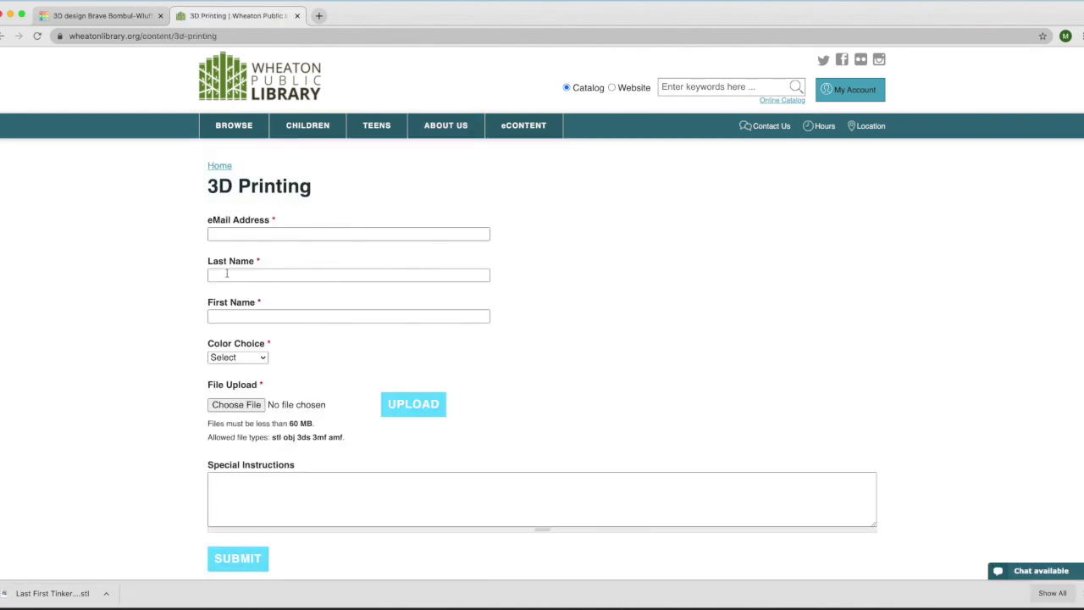
# - Upload Last First Tinkercad Class.stl from the Downloads folder to the 3D Printing form and place the cursor in Special Instructions
pyautogui.scroll(-1, 226, 268)
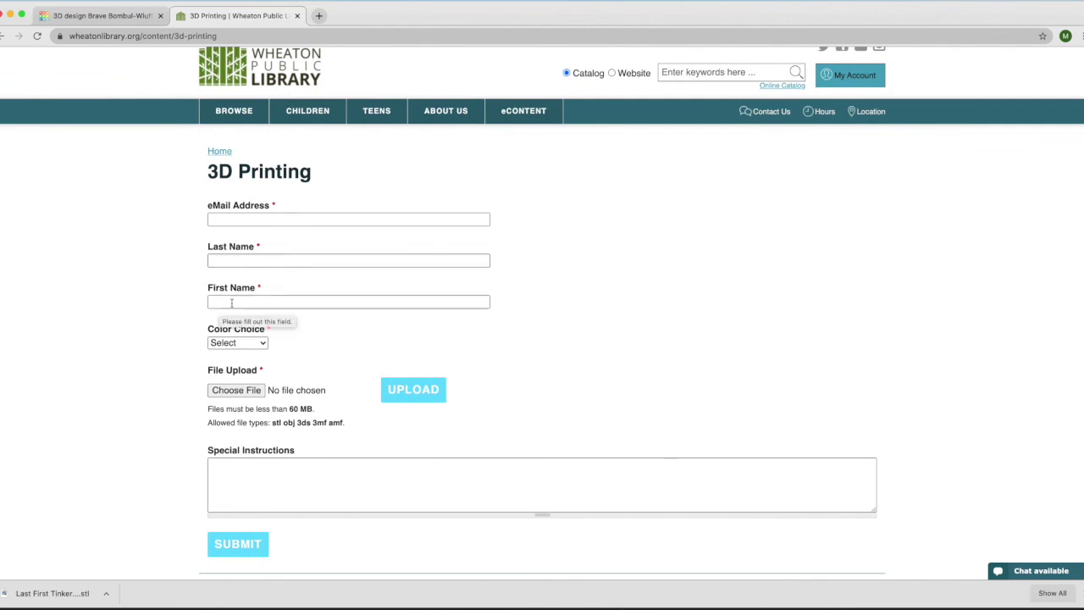
pyautogui.click(259, 343)
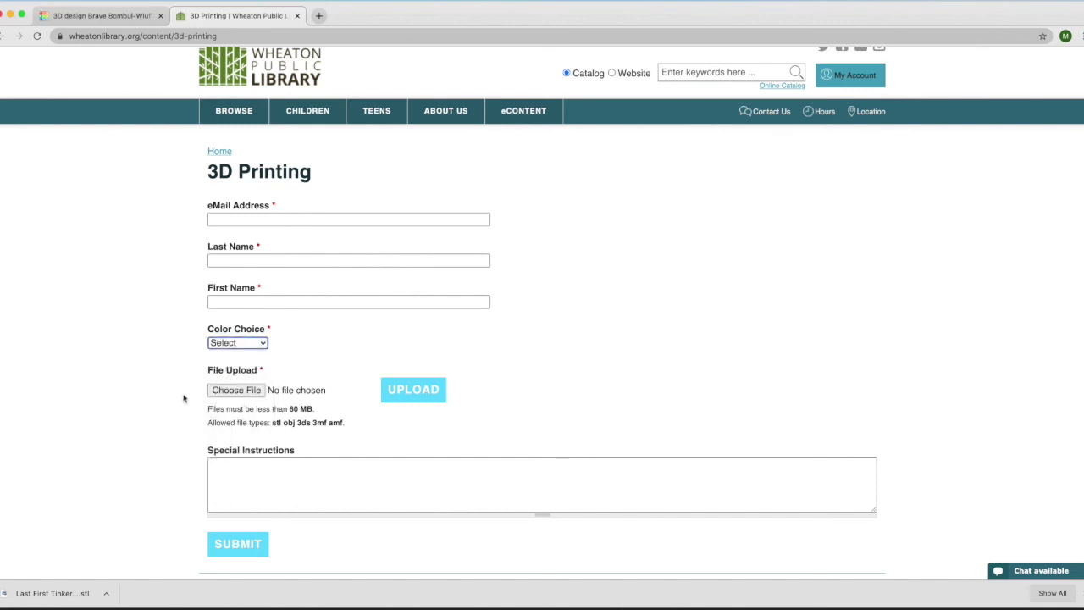
pyautogui.click(244, 396)
pyautogui.click(244, 395)
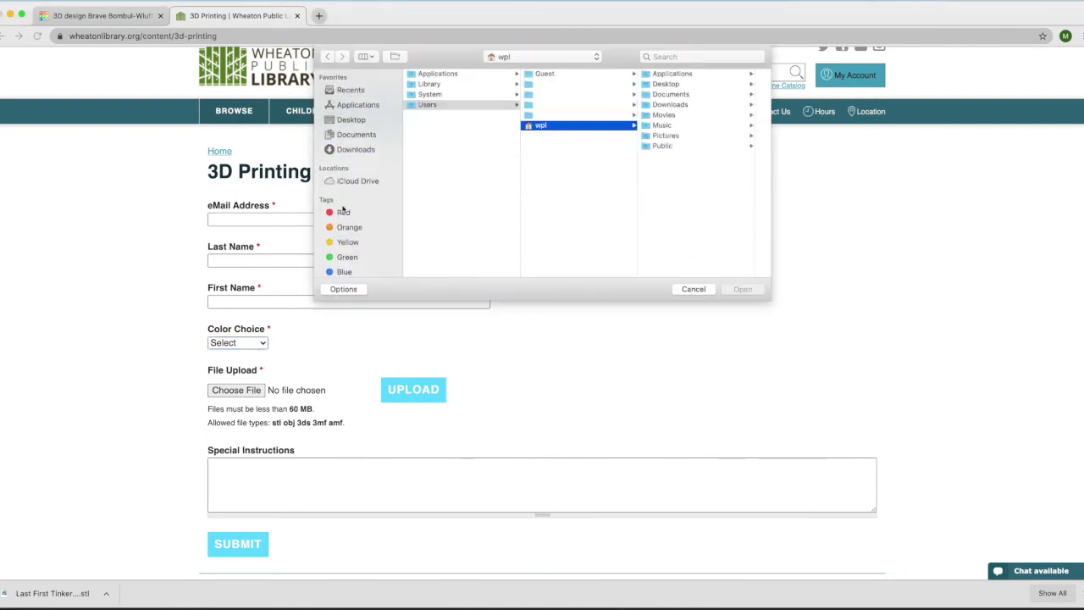
pyautogui.click(356, 150)
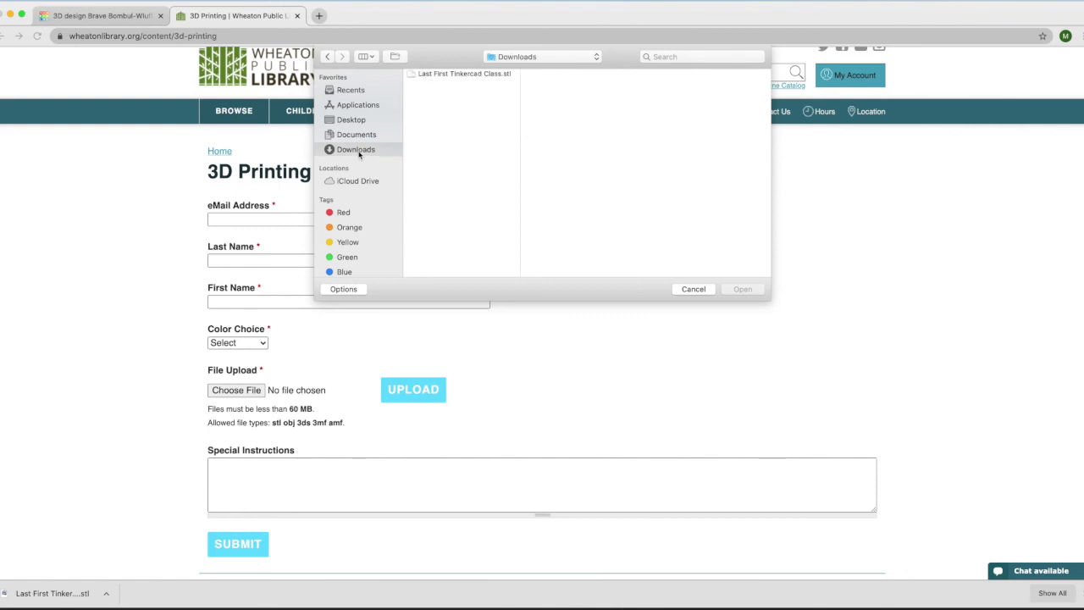
pyautogui.click(453, 74)
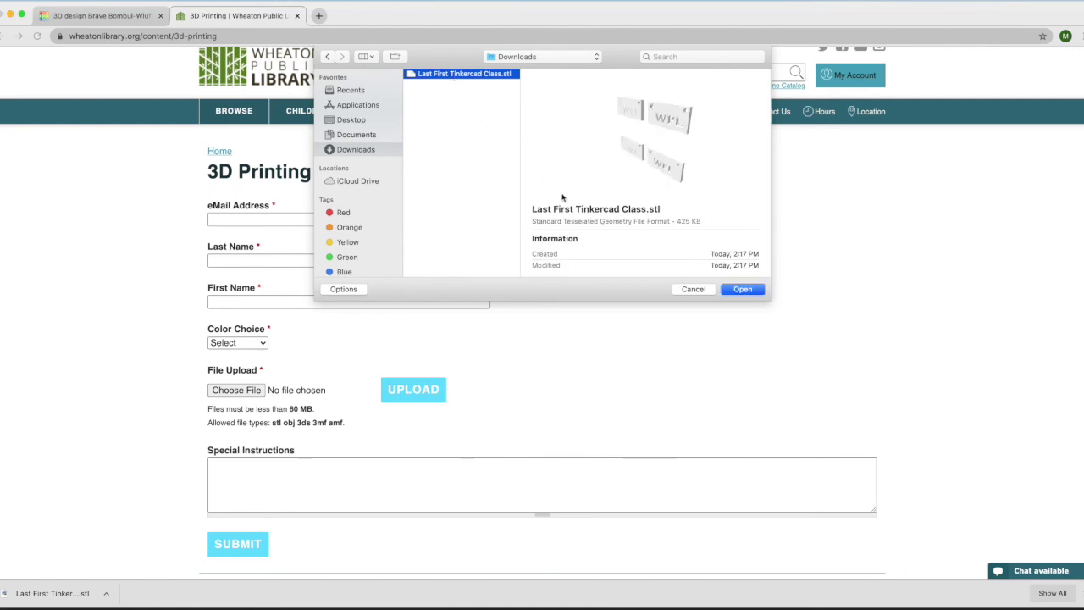
pyautogui.click(741, 292)
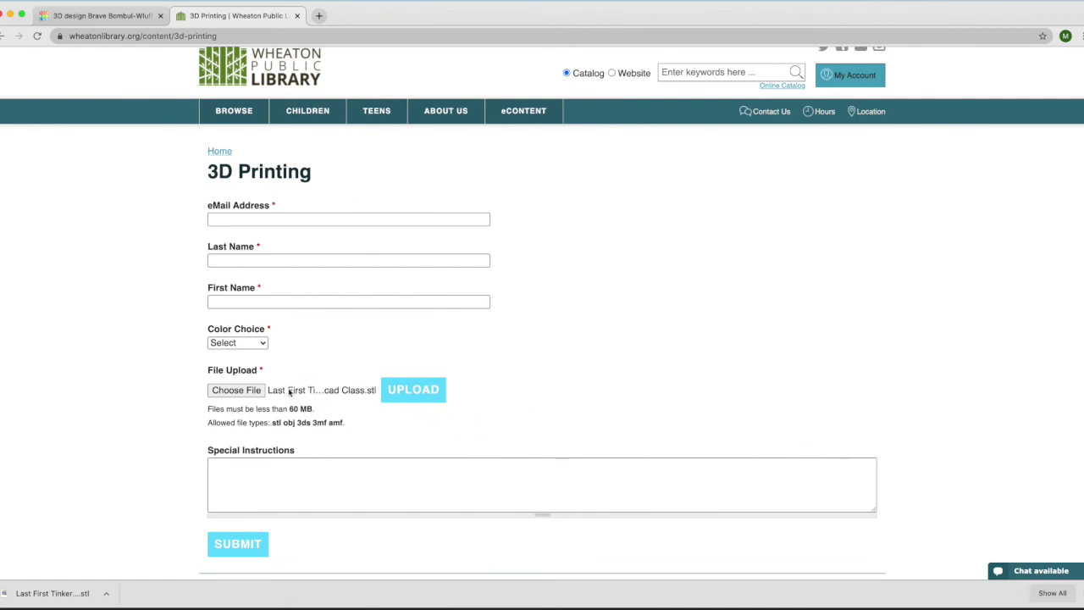
pyautogui.click(398, 396)
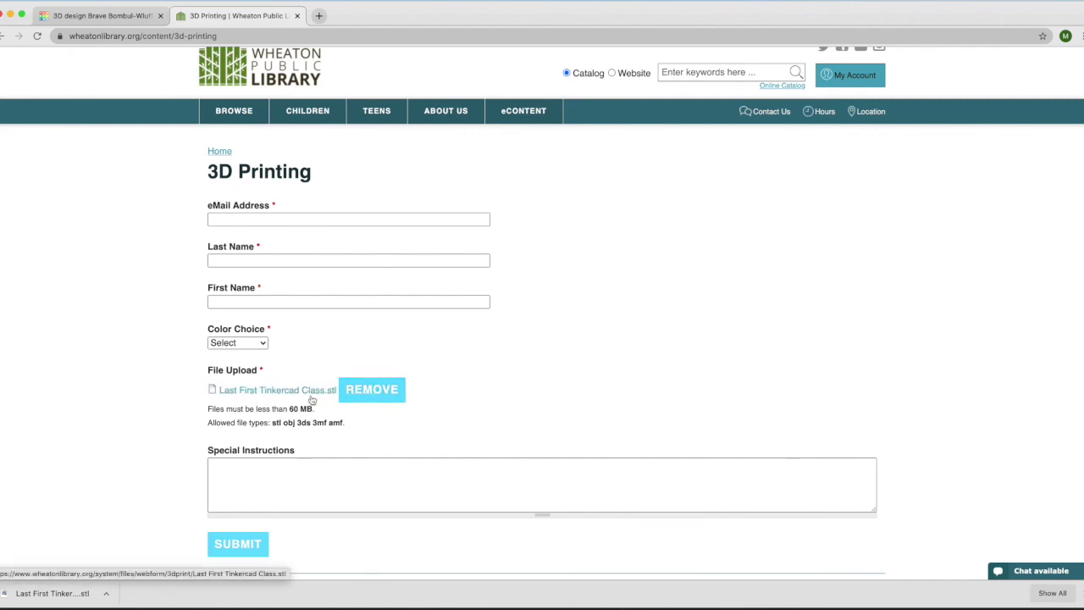
pyautogui.click(312, 395)
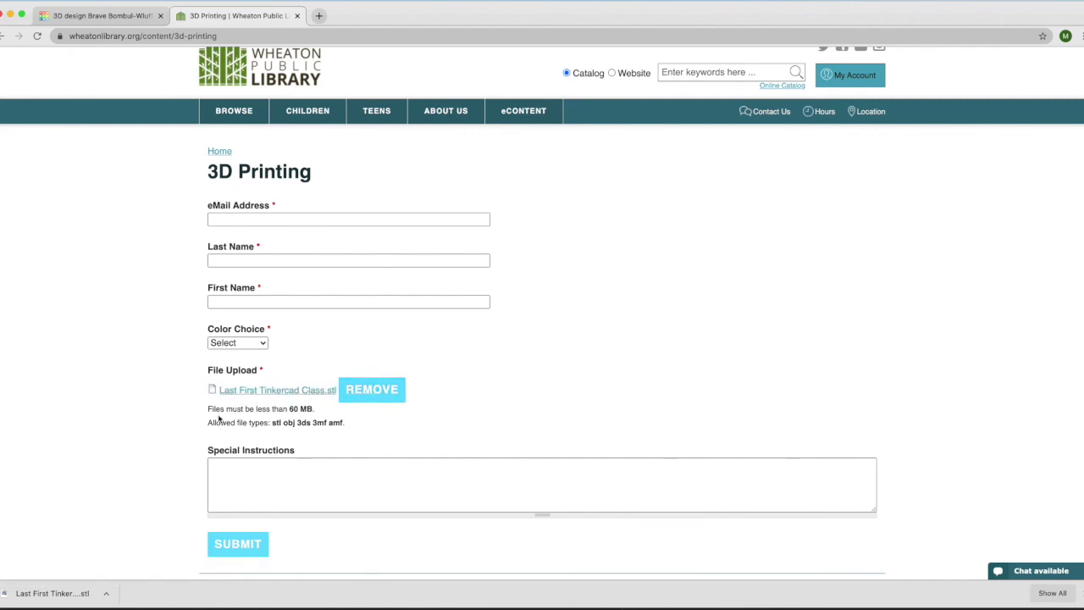
pyautogui.click(219, 465)
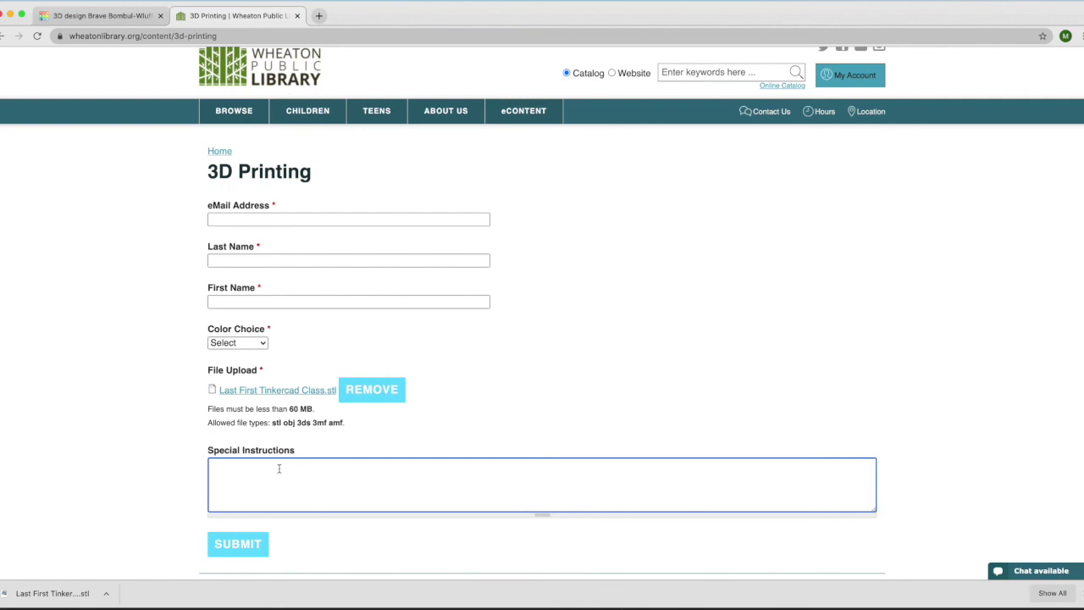